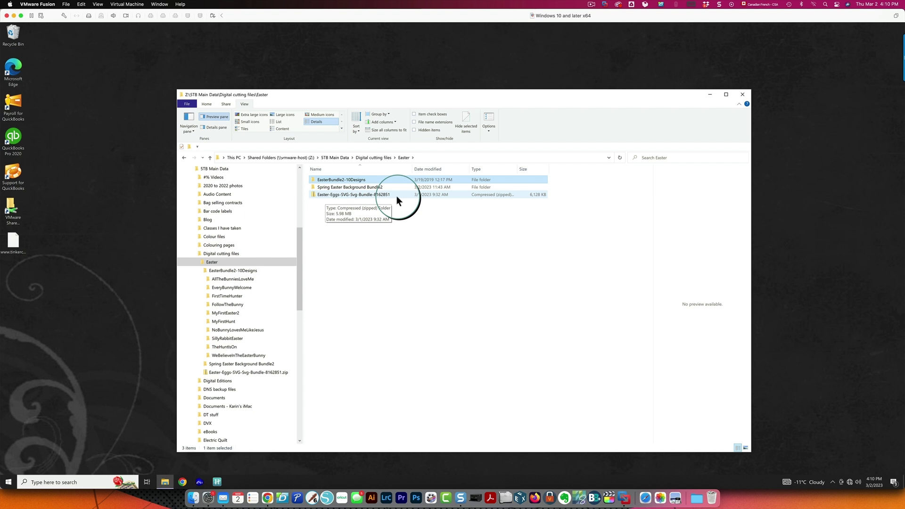
Step: Open EasterBundle2-10Designs, then its FollowTheBunny folder to see the three design files
double_click(312, 181)
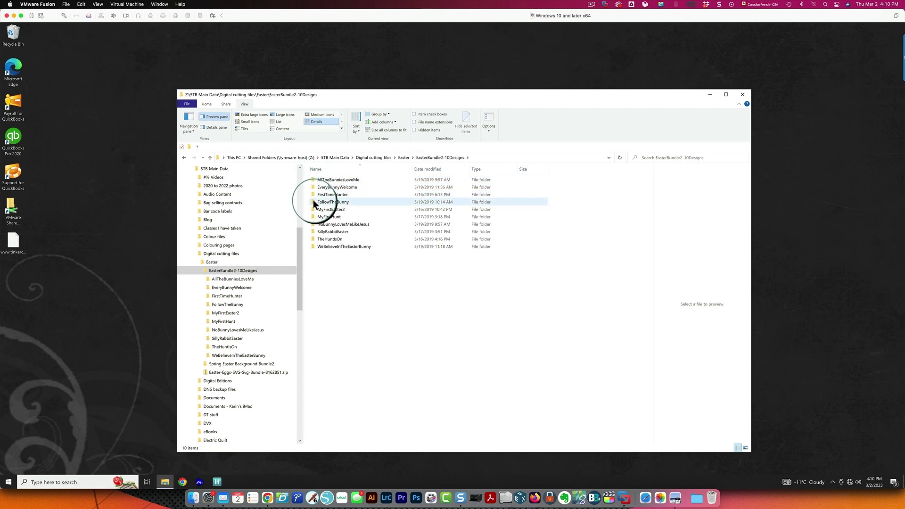
double_click(314, 203)
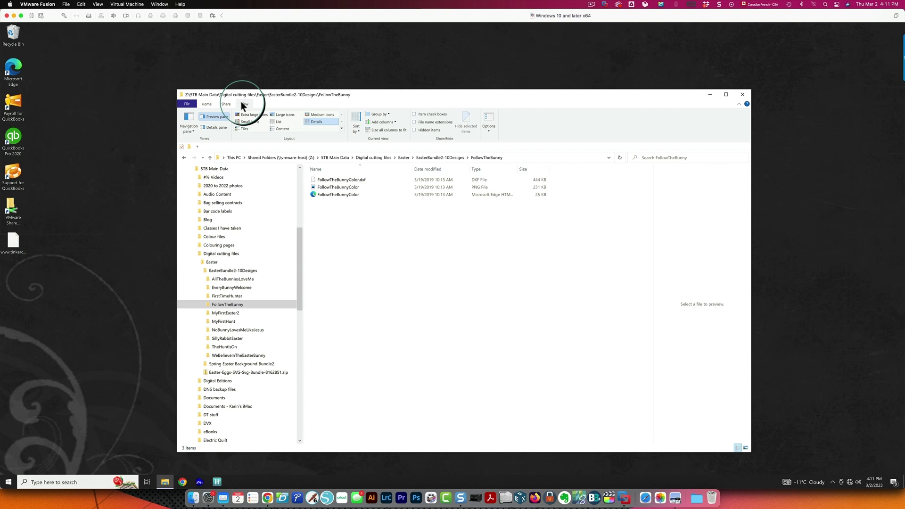
Step: Turn off 'Hide extensions for known file types' in Folder Options and apply it
click(487, 118)
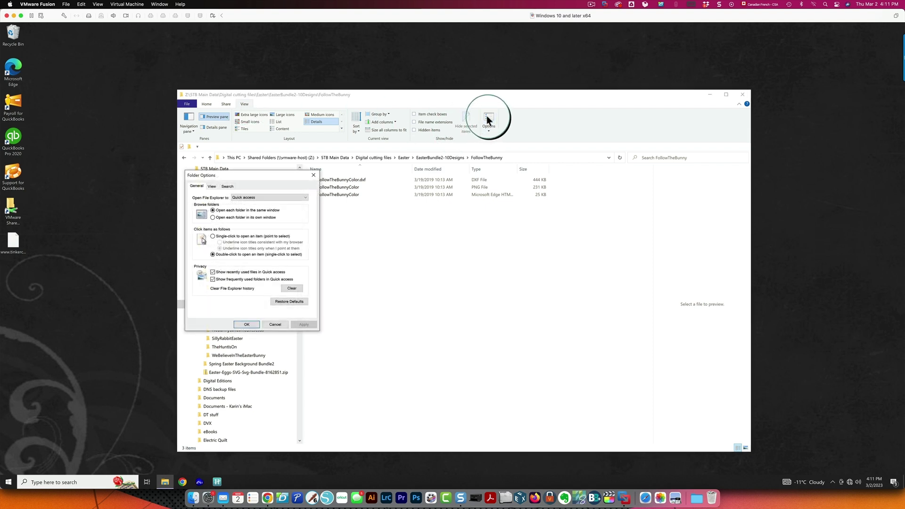
drag(285, 172, 508, 241)
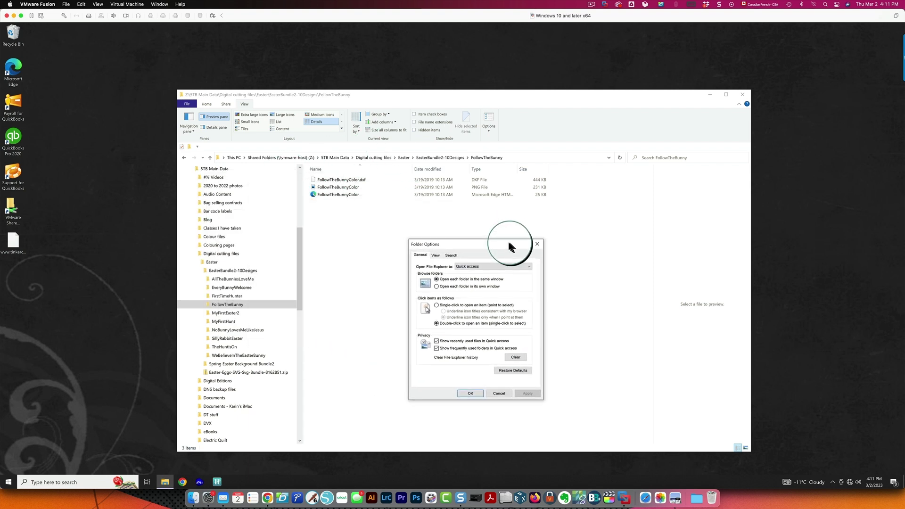
click(435, 256)
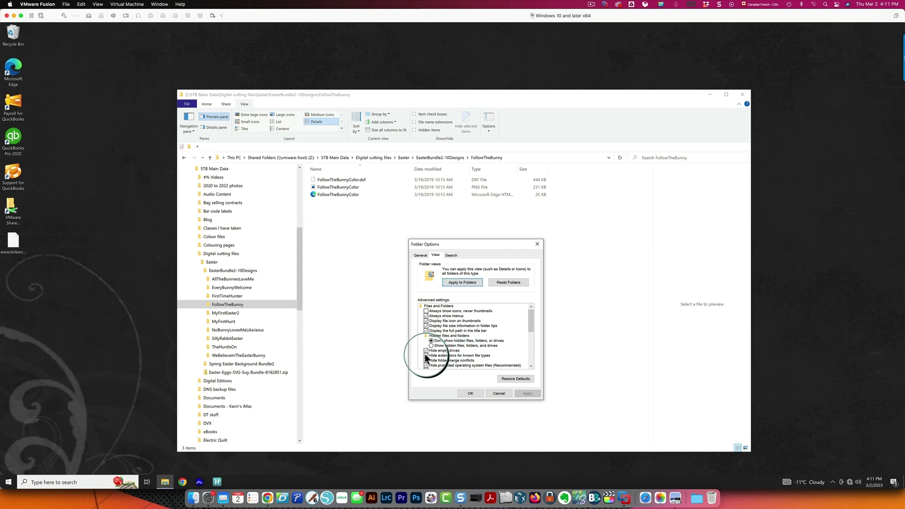
click(426, 356)
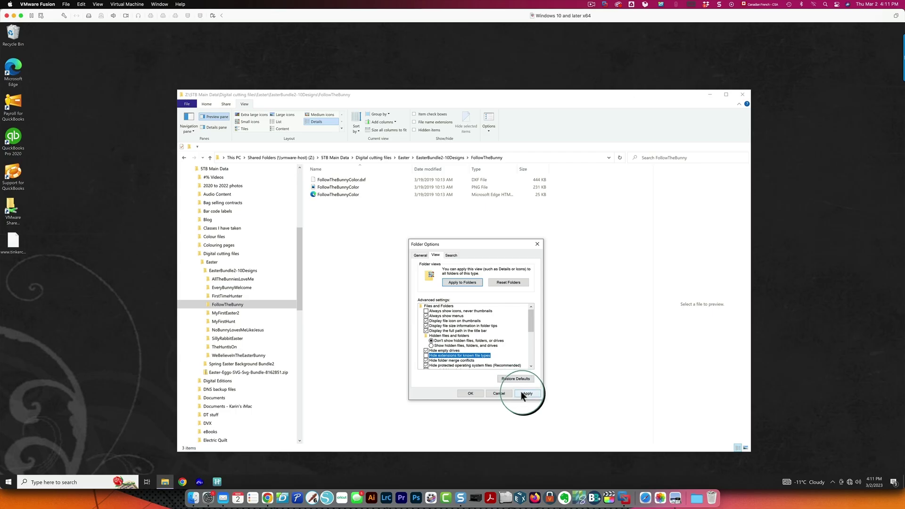
click(521, 393)
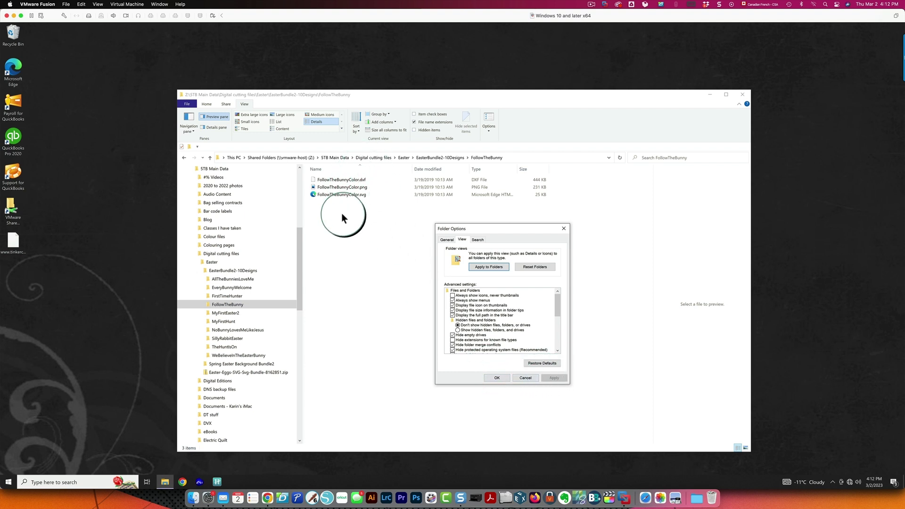
click(495, 378)
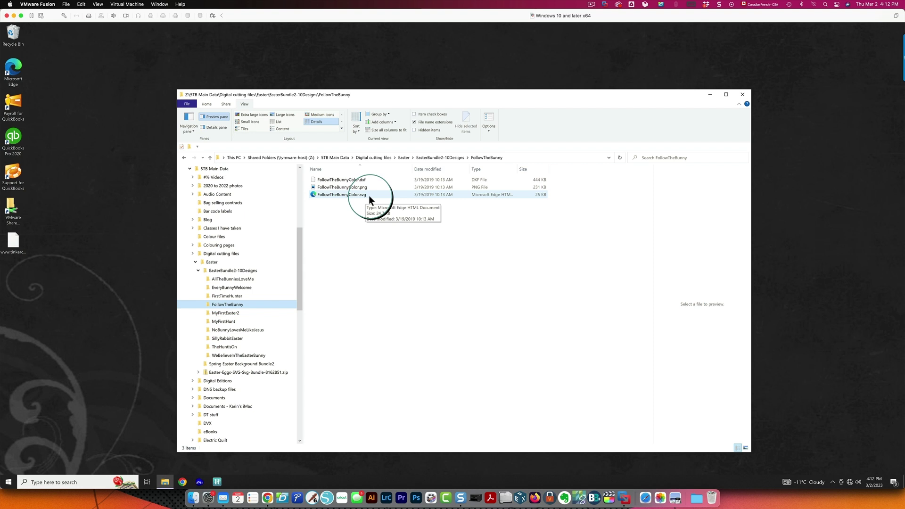
click(310, 193)
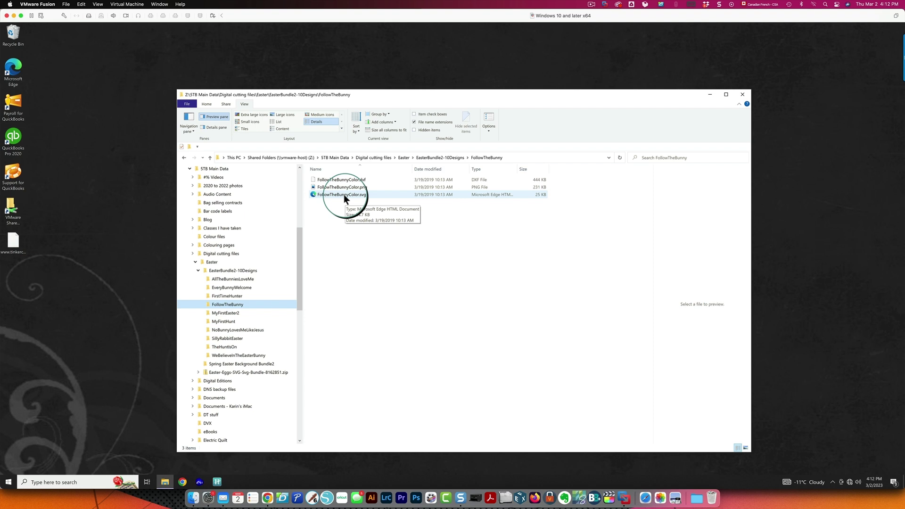
right_click(344, 195)
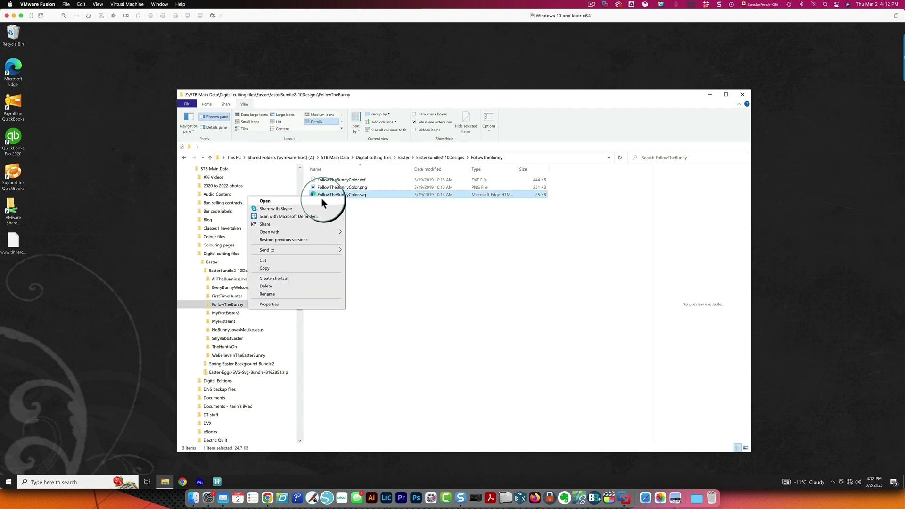
click(306, 303)
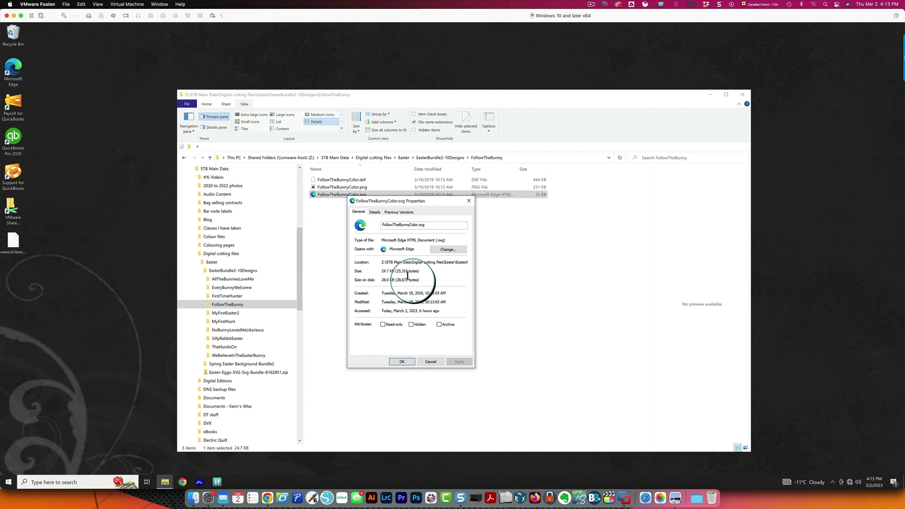
click(448, 250)
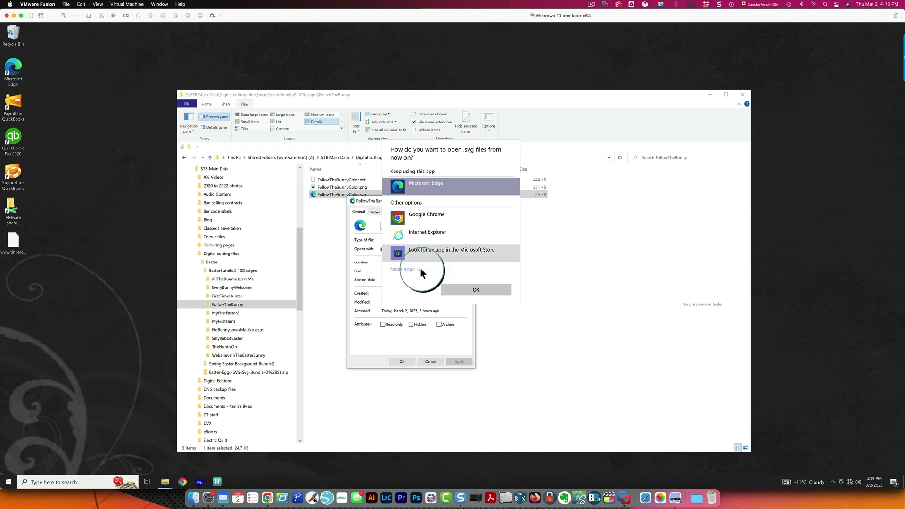
click(396, 268)
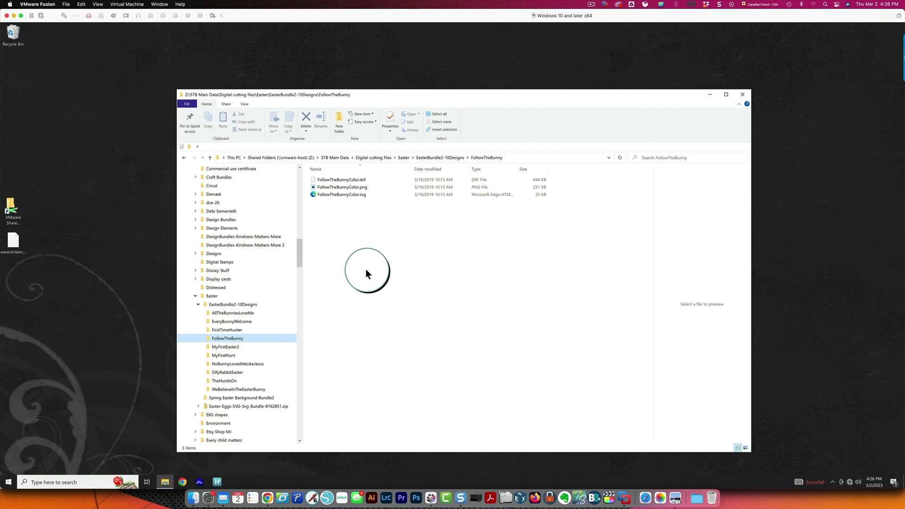
Step: Bring up the Properties of FollowTheBunnyColor.svg
click(336, 195)
right_click(335, 197)
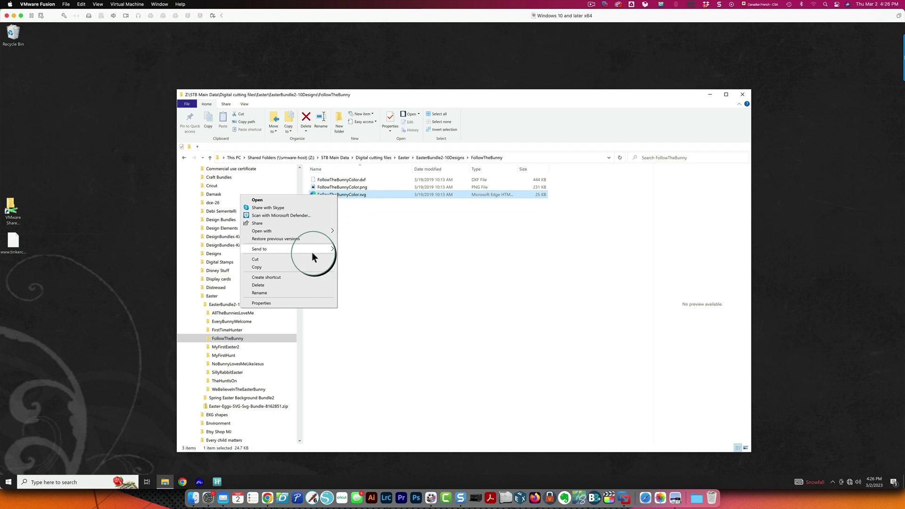
click(296, 303)
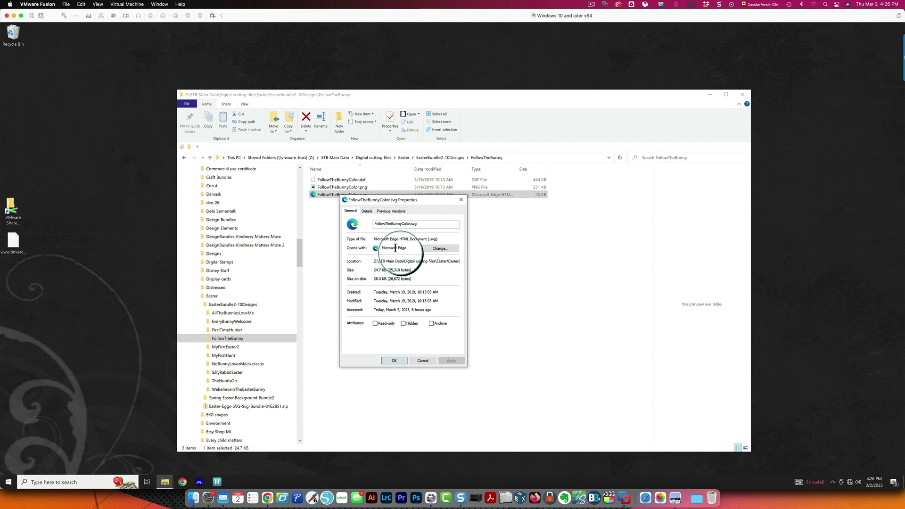
Step: Look through more apps for .svg files but keep Microsoft Edge as the opener
click(433, 248)
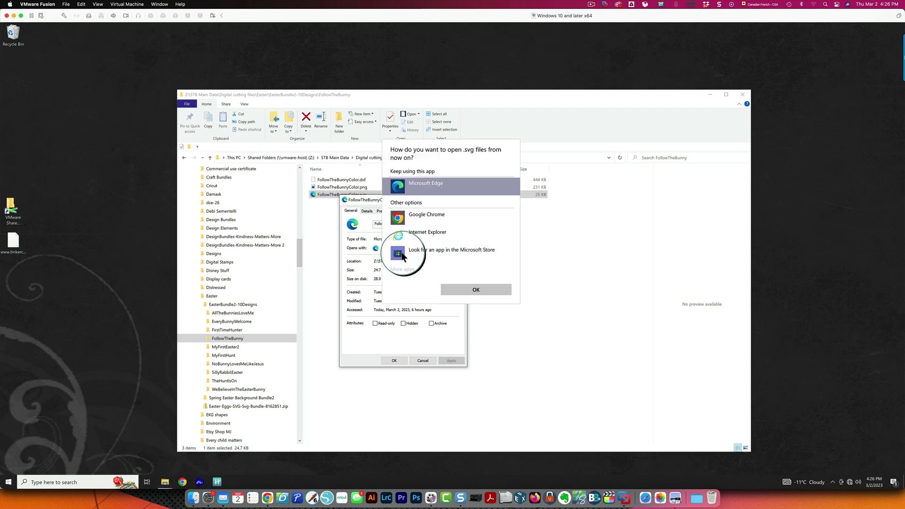
click(397, 268)
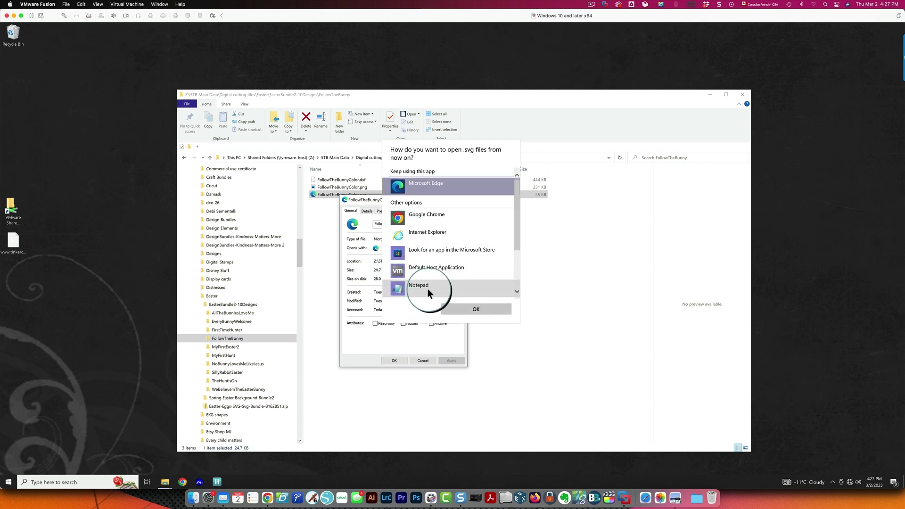
scroll(430, 249, down, 3)
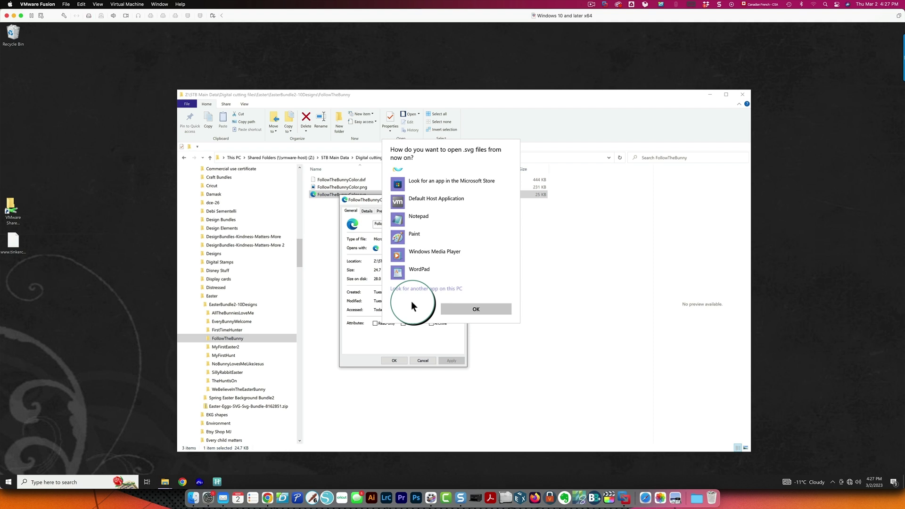
click(475, 309)
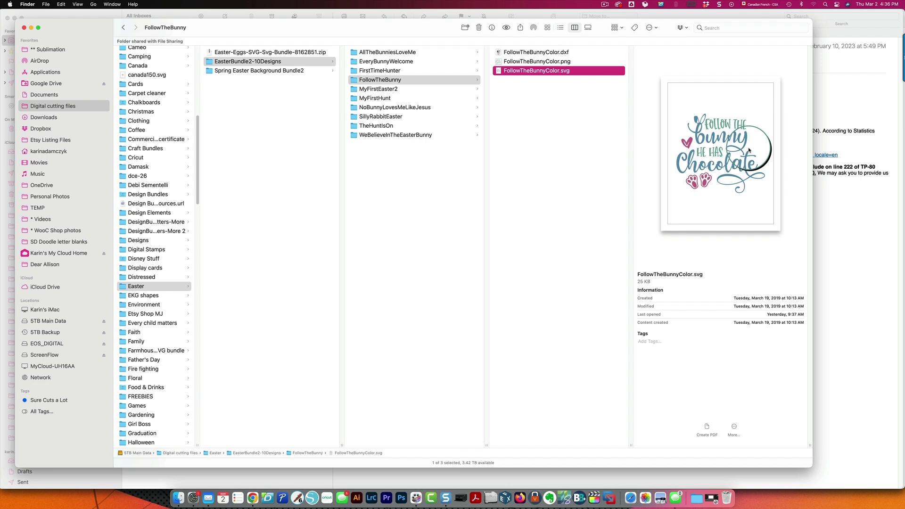
Step: Show the Open With app submenu for FollowTheBunnyColor.svg
right_click(568, 72)
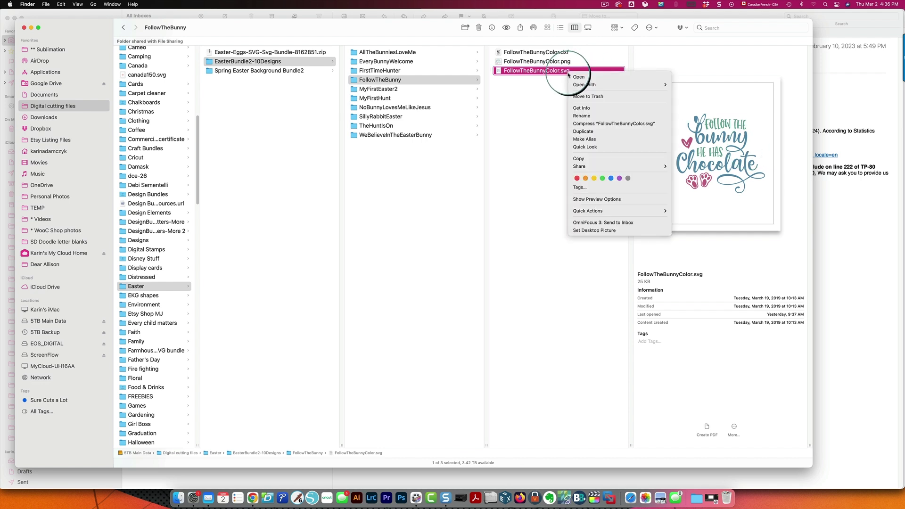
mouse_move(578, 85)
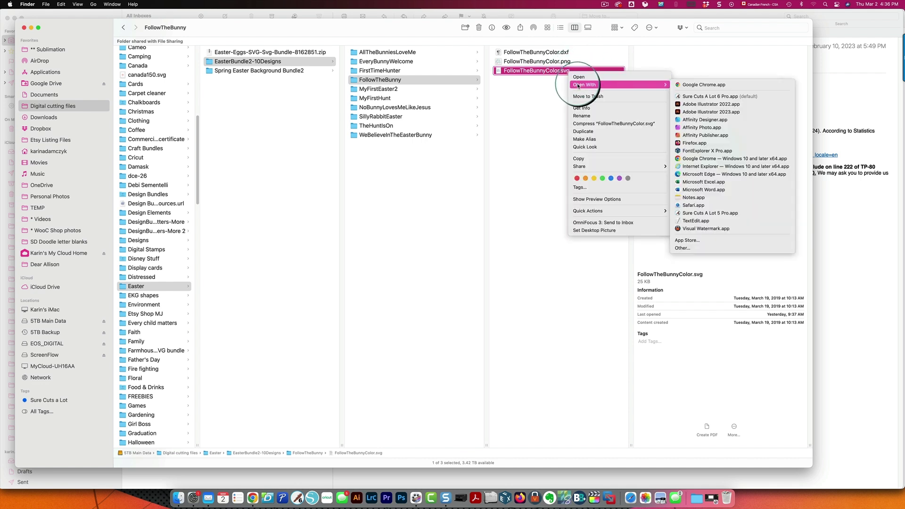
Step: Browse the Choose Application list, first selecting Sure Cuts A Lot 6 Pro
click(684, 248)
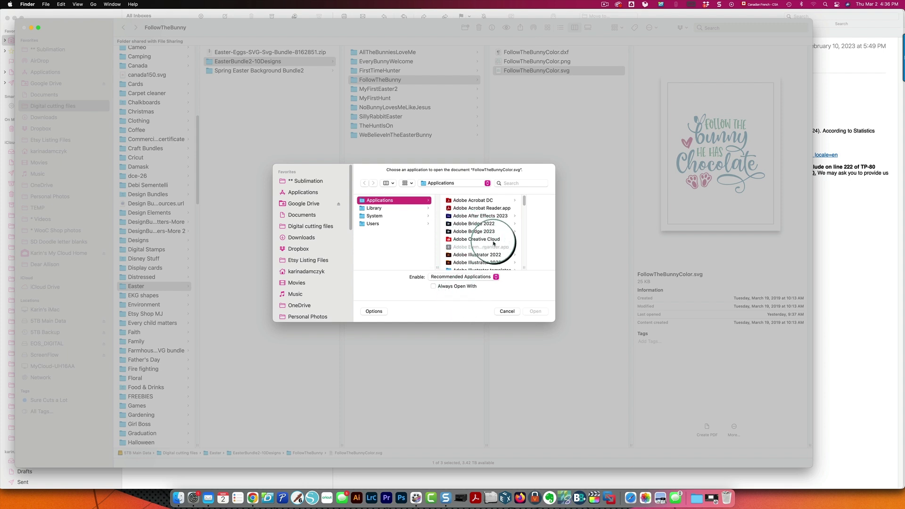
double_click(522, 266)
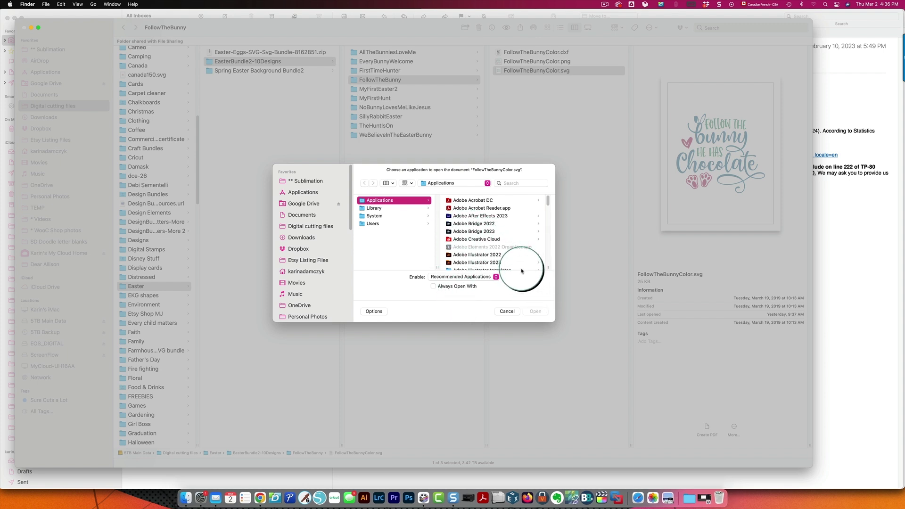
scroll(488, 240, down, 3)
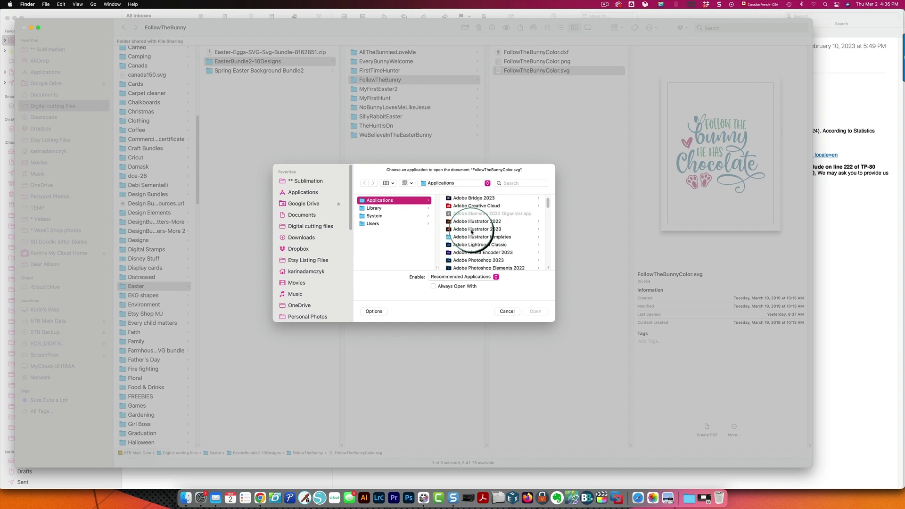
scroll(474, 233, down, 5)
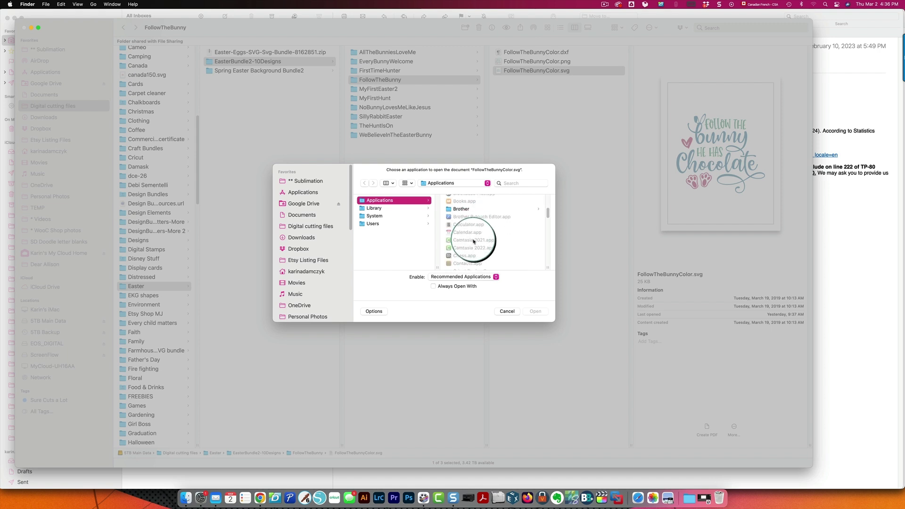
scroll(486, 235, down, 5)
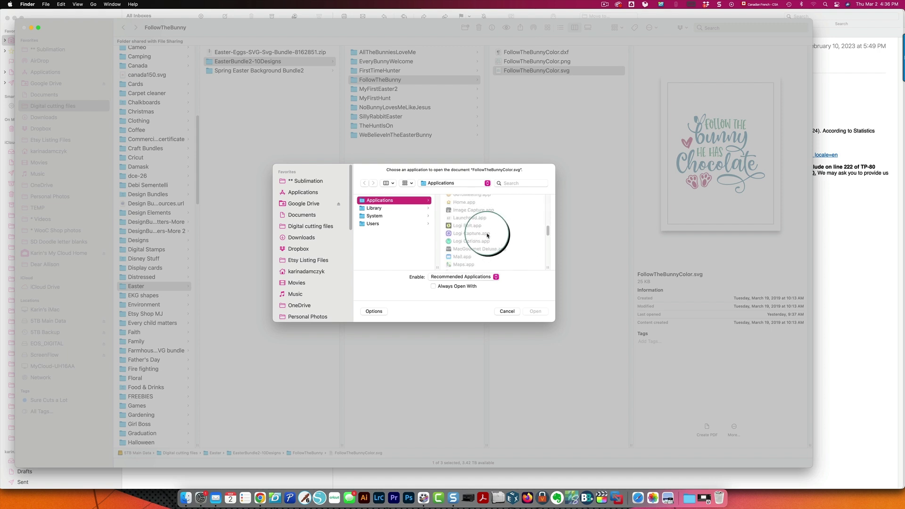
scroll(487, 235, up, 4)
scroll(488, 236, down, 5)
scroll(488, 236, down, 5)
scroll(487, 235, down, 4)
click(475, 245)
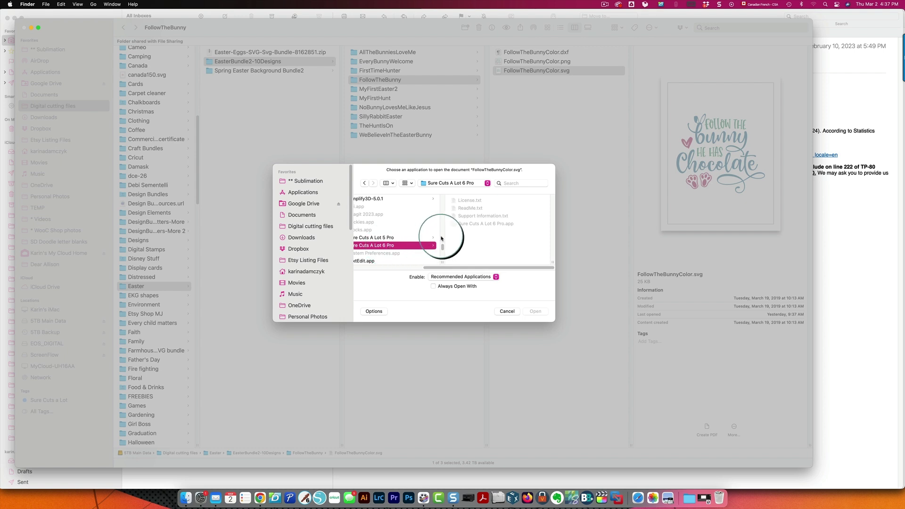
click(471, 224)
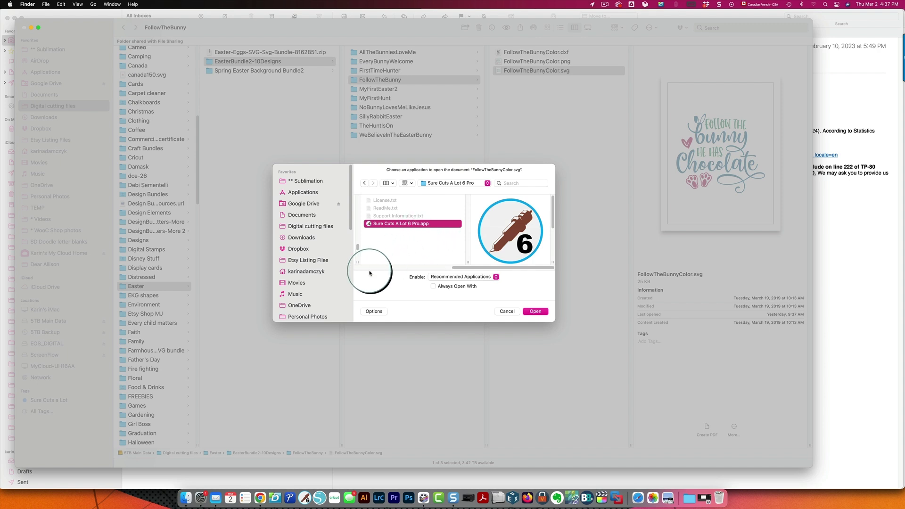
Step: Select Adobe Illustrator 2023.app, tick Always Open With, and open the SVG in it
scroll(372, 260, left, 5)
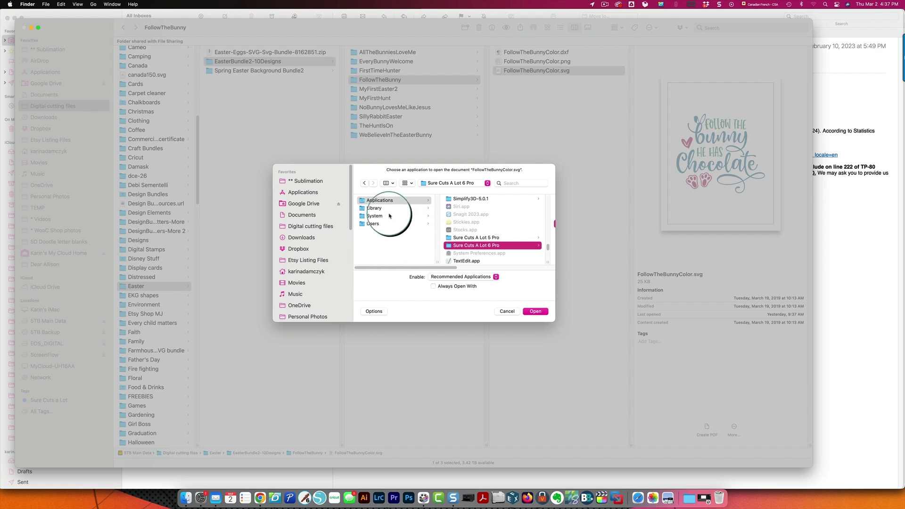
scroll(507, 226, up, 15)
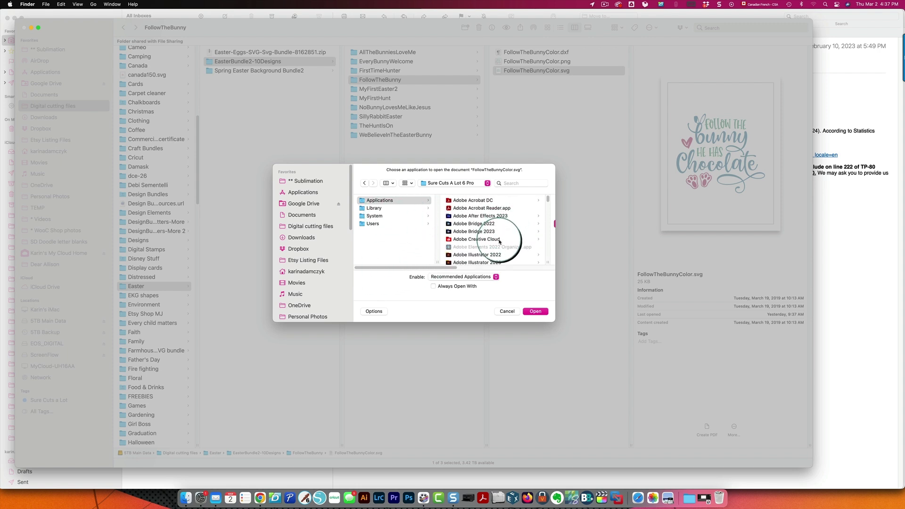
scroll(485, 226, down, 3)
click(471, 220)
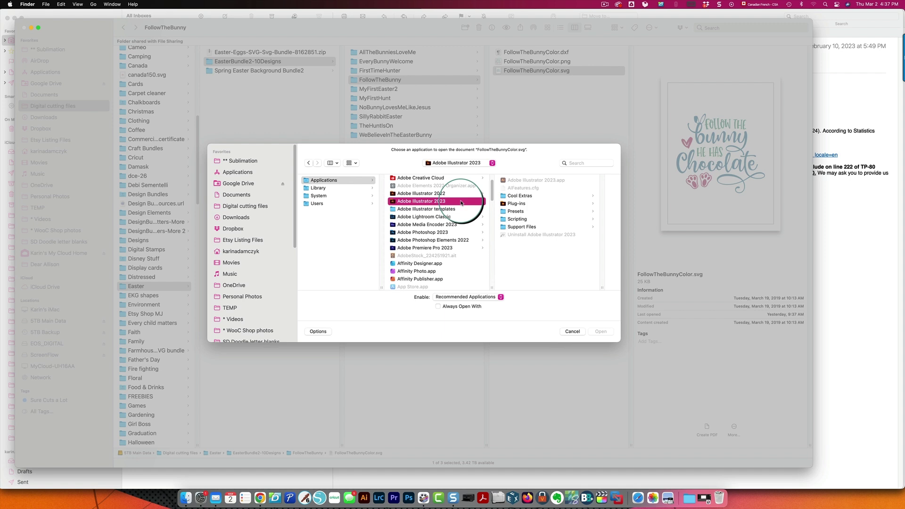
click(553, 183)
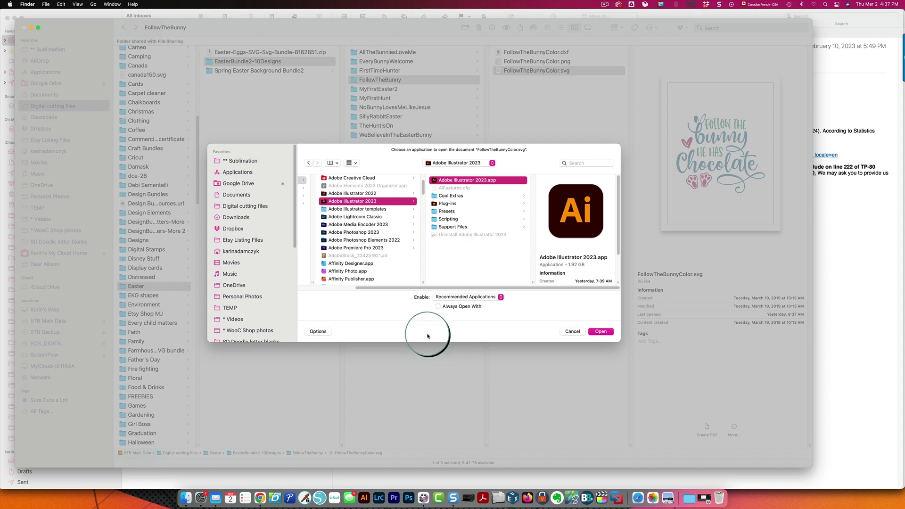
click(438, 307)
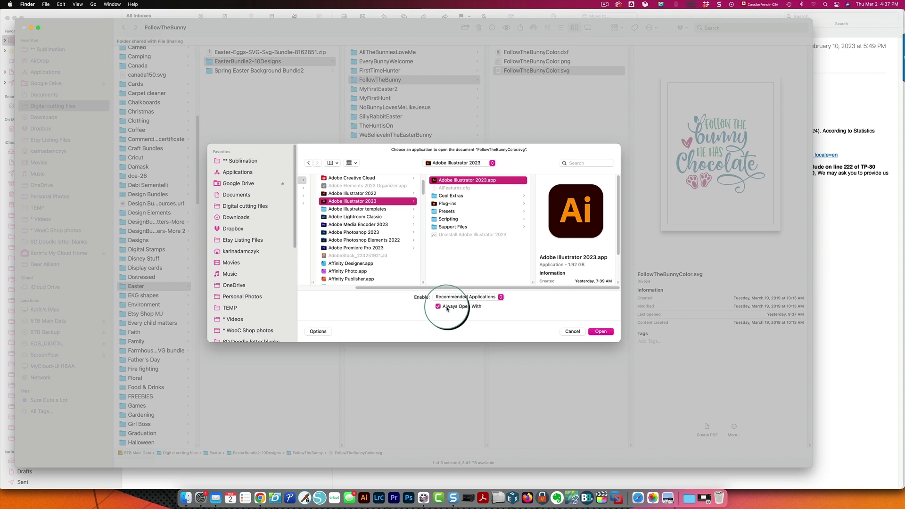
click(601, 332)
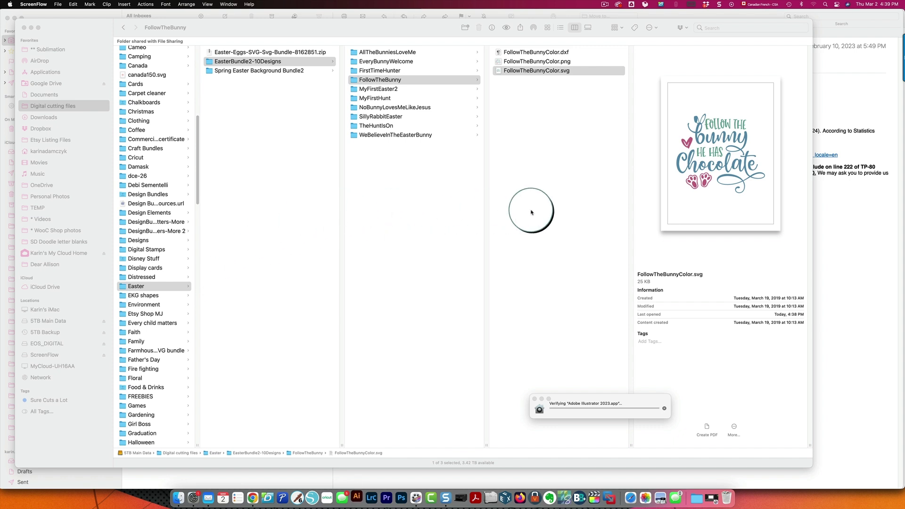
Step: Choose Open With > Other… for FollowTheBunnyColor.svg and scroll through the Applications list
click(523, 70)
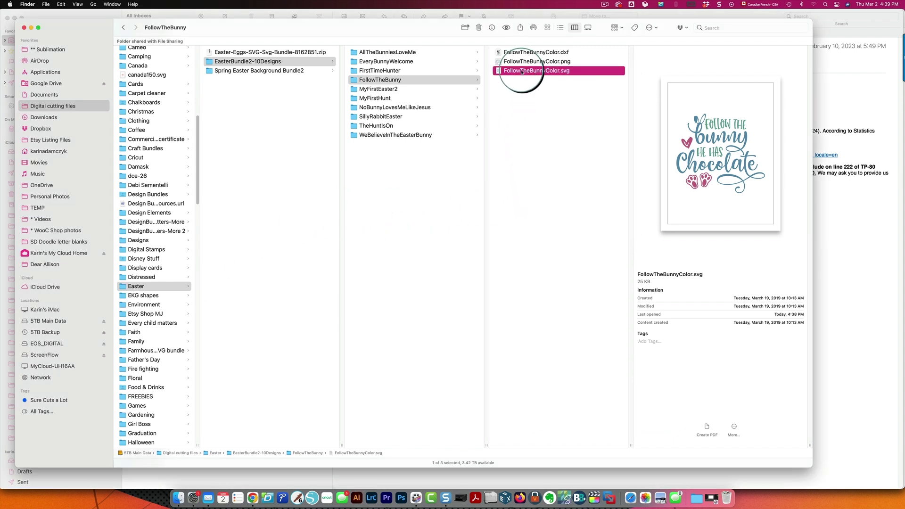
right_click(523, 70)
mouse_move(548, 81)
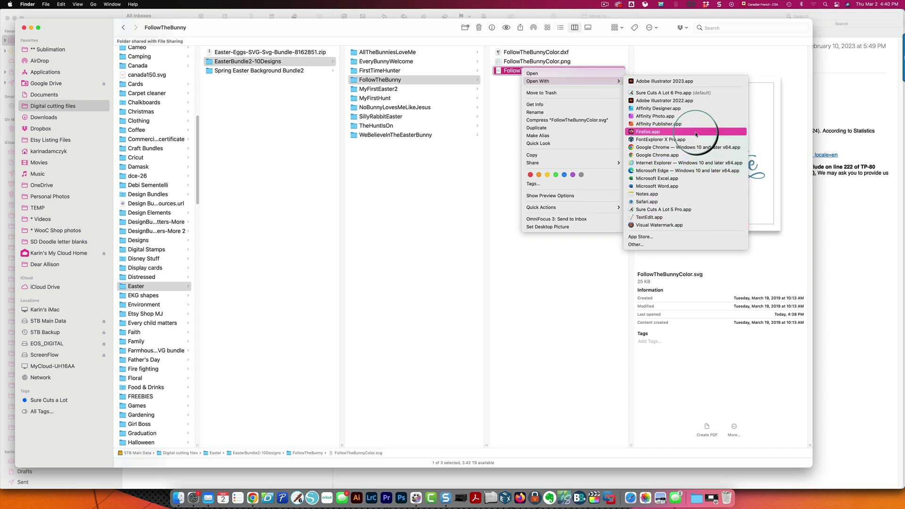
click(659, 245)
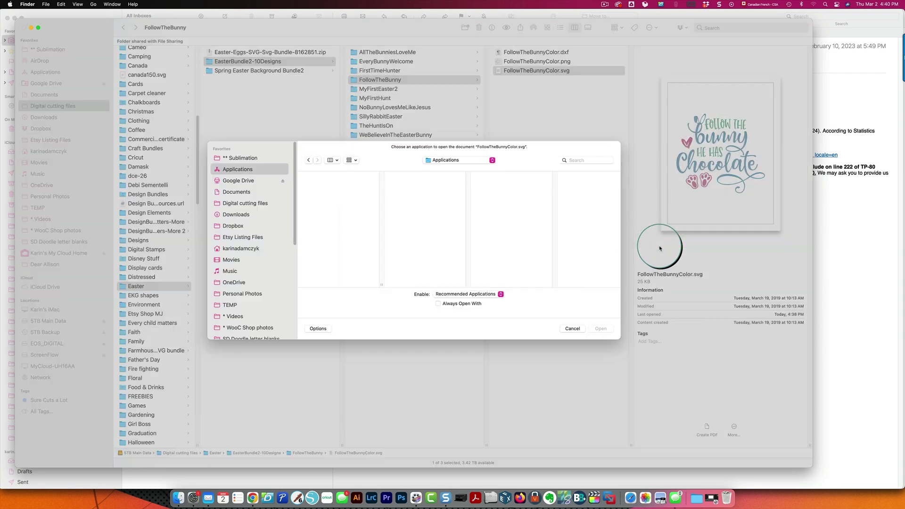
scroll(340, 219, down, 15)
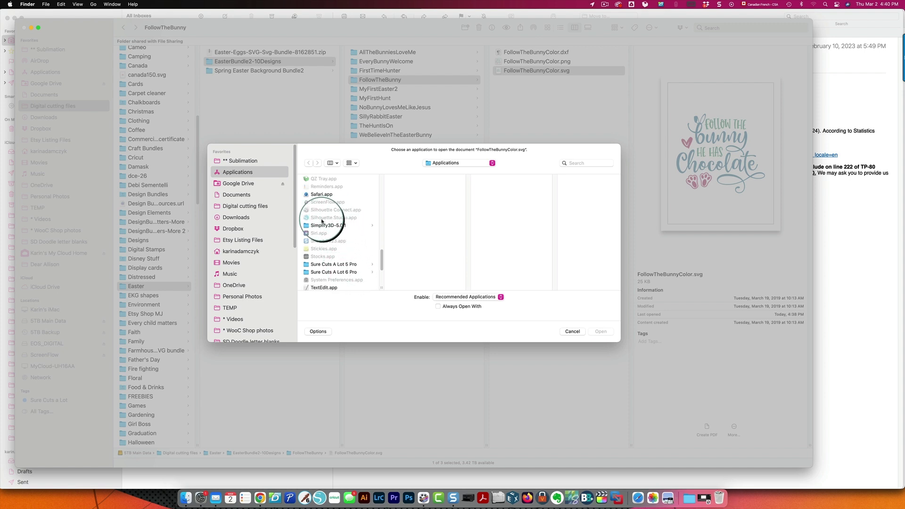
scroll(325, 220, up, 10)
scroll(341, 263, up, 3)
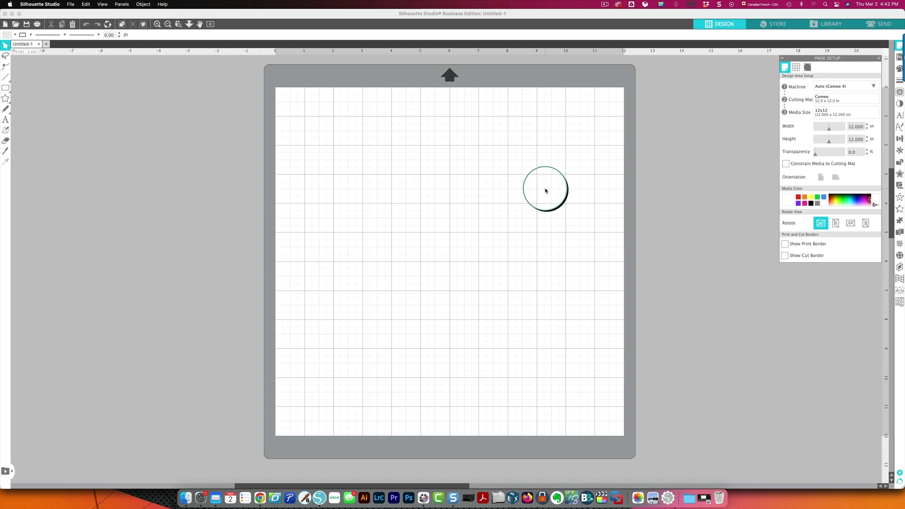
Step: Start opening a file and browse to 5TB Main Data > Digital cutting files
drag(545, 190, 505, 200)
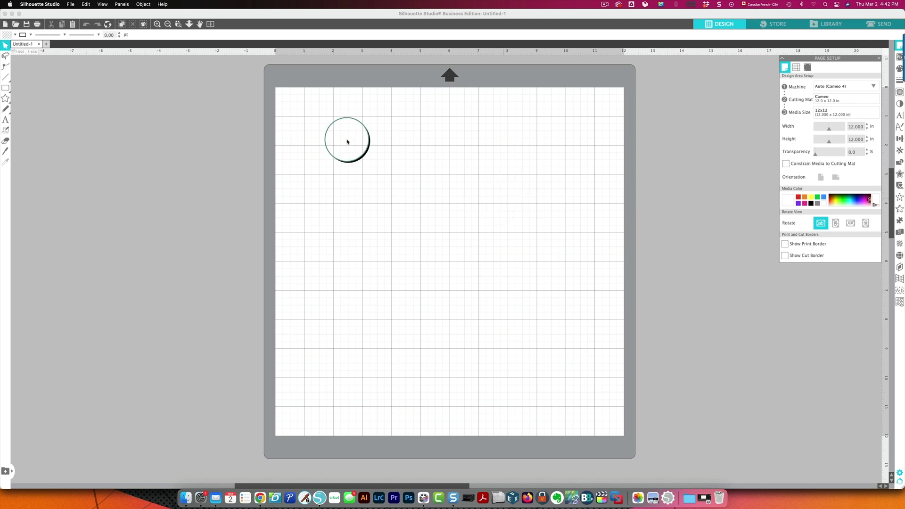
click(70, 4)
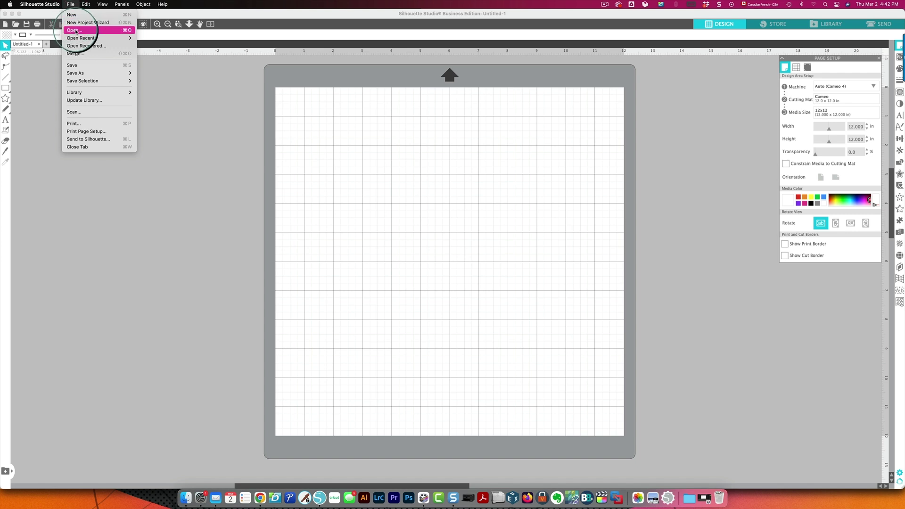
key(Escape)
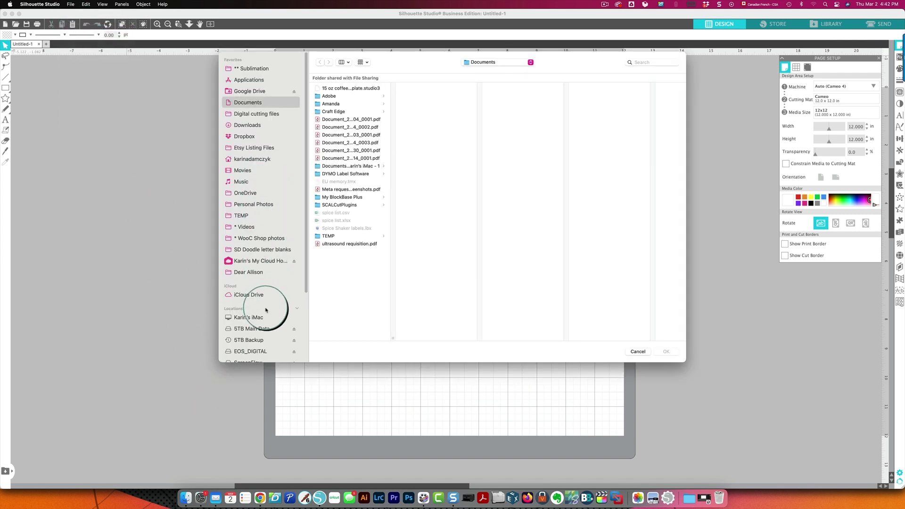
click(270, 330)
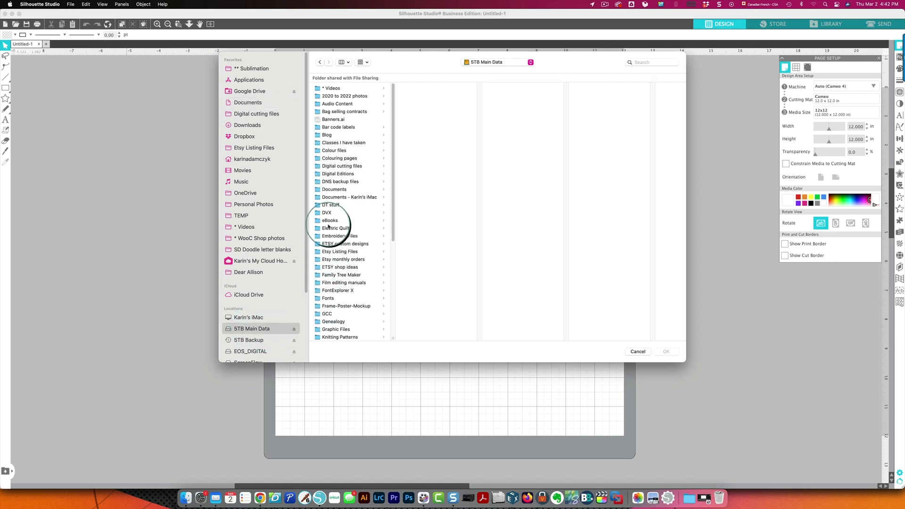
click(342, 165)
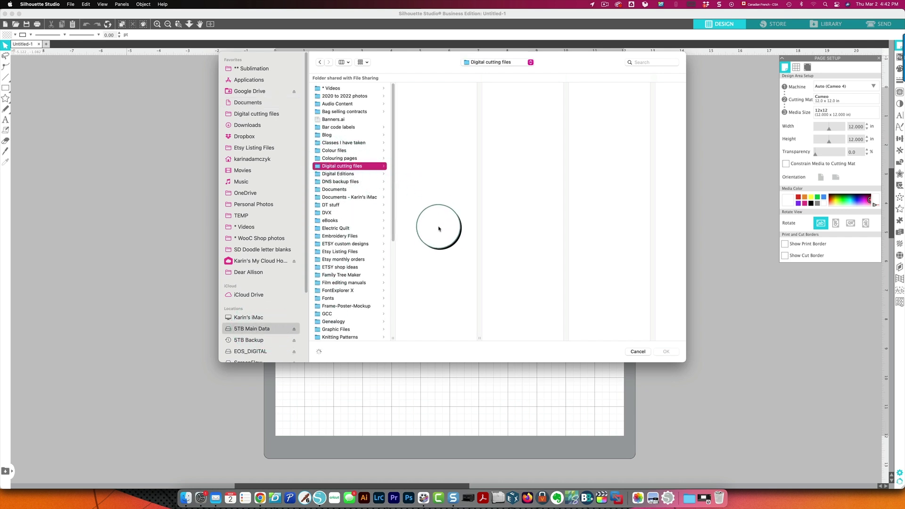
scroll(432, 194, down, 10)
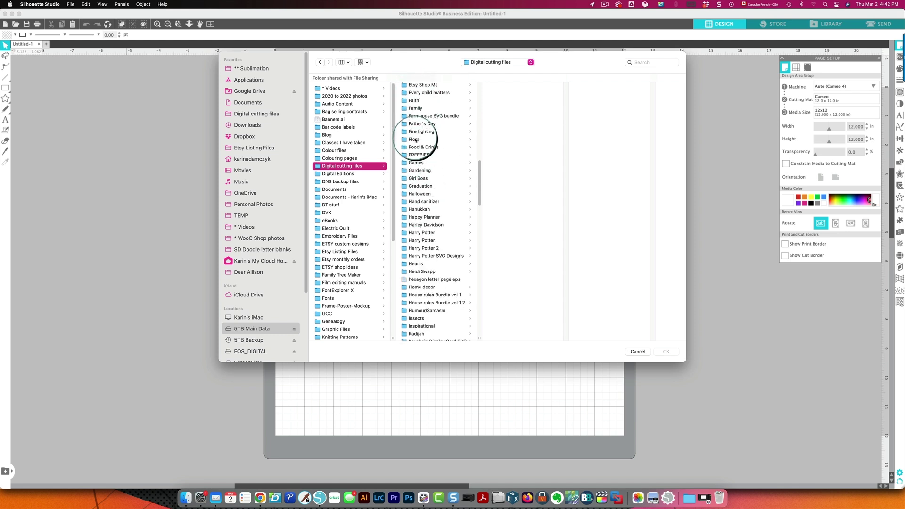
scroll(417, 146, up, 3)
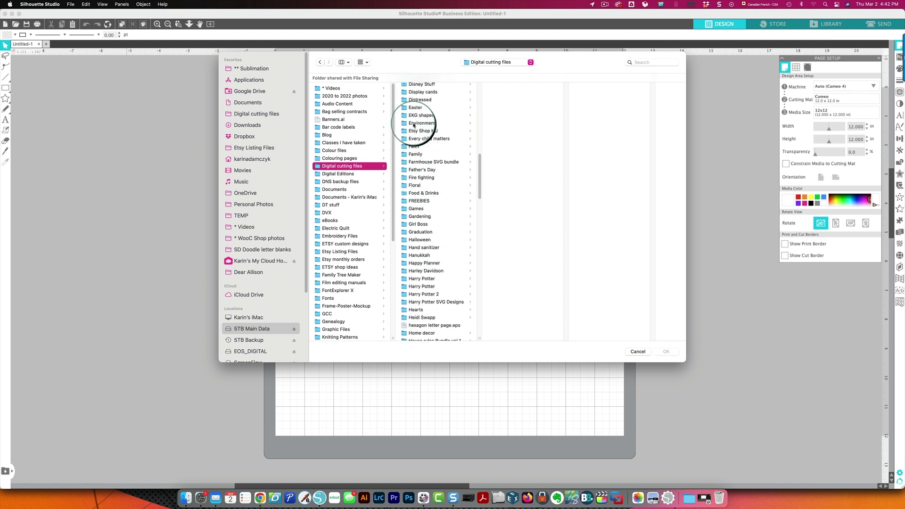
Step: Open FollowTheBunnyColor.svg from Easter > EasterBundle2-10Designs > FollowTheBunny, then switch to Cricut Design Space
click(415, 108)
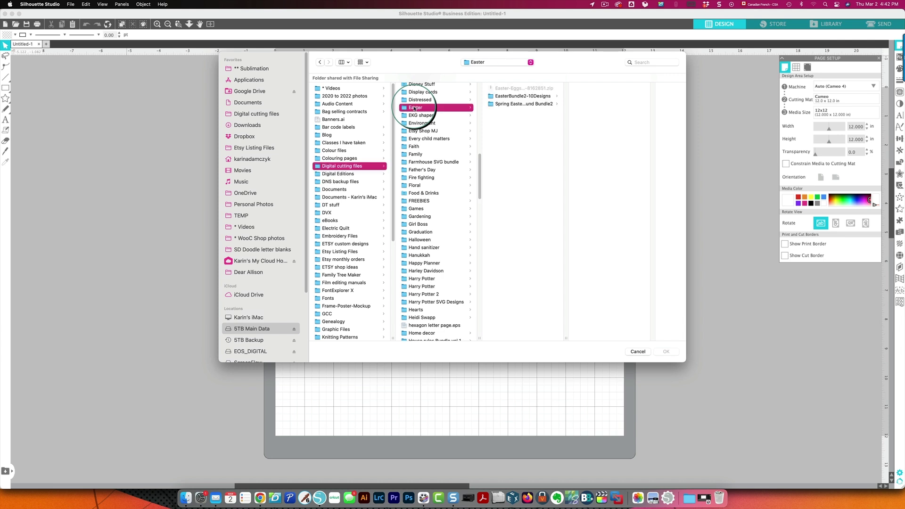
click(497, 97)
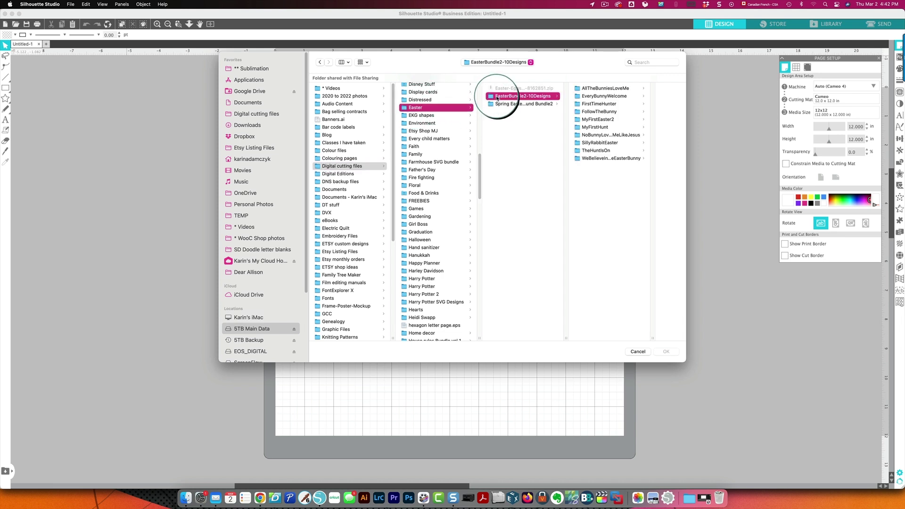
click(598, 111)
click(622, 104)
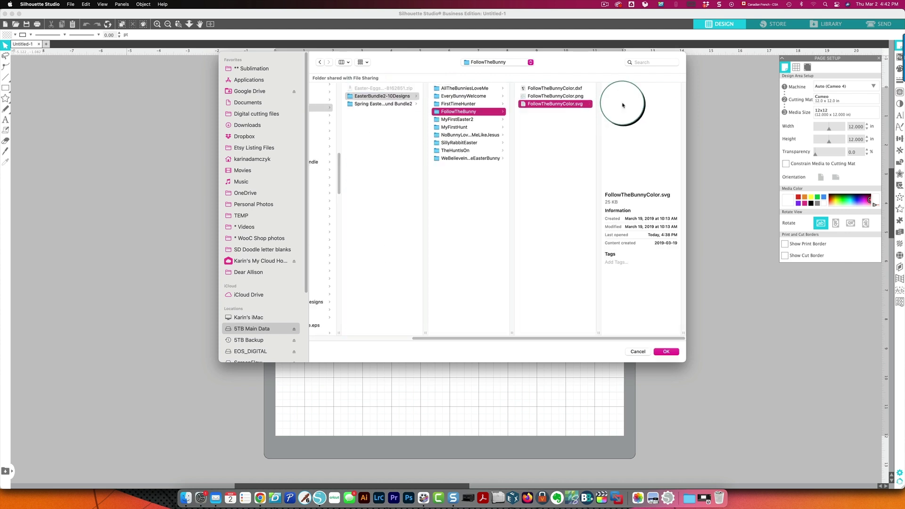
click(664, 352)
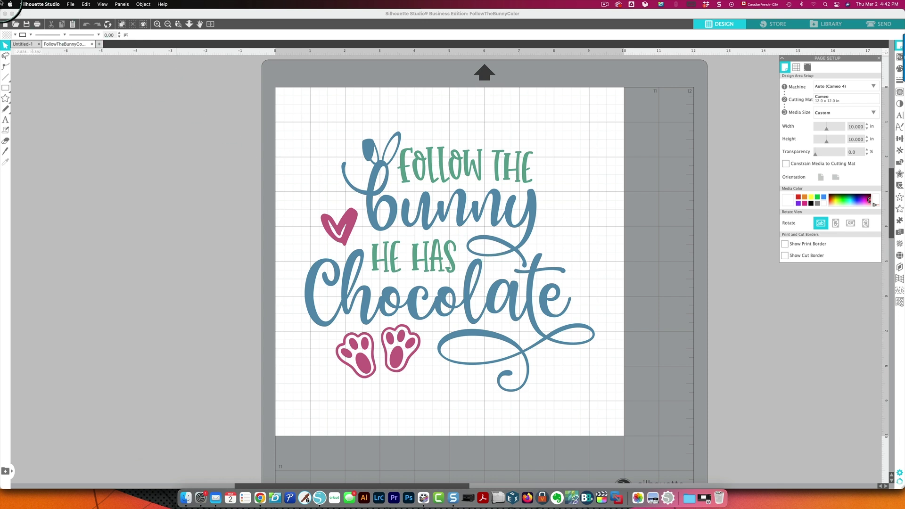
click(45, 4)
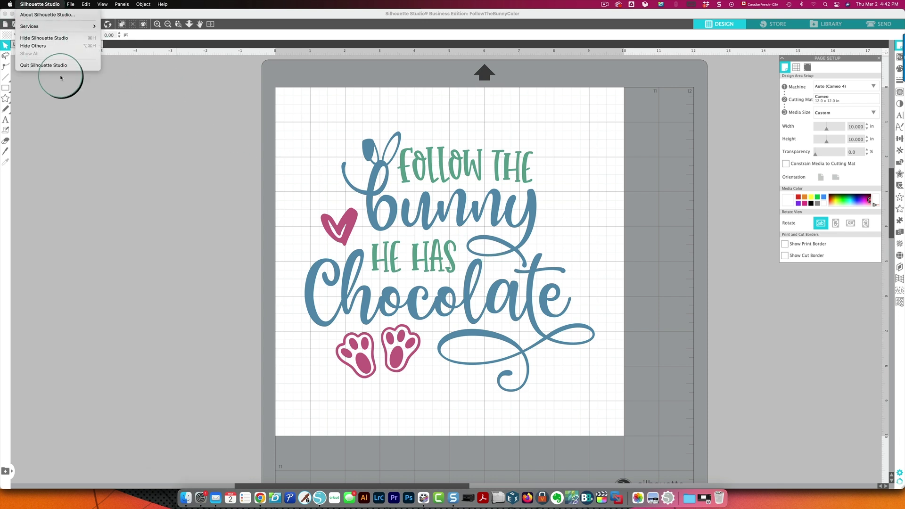
click(156, 195)
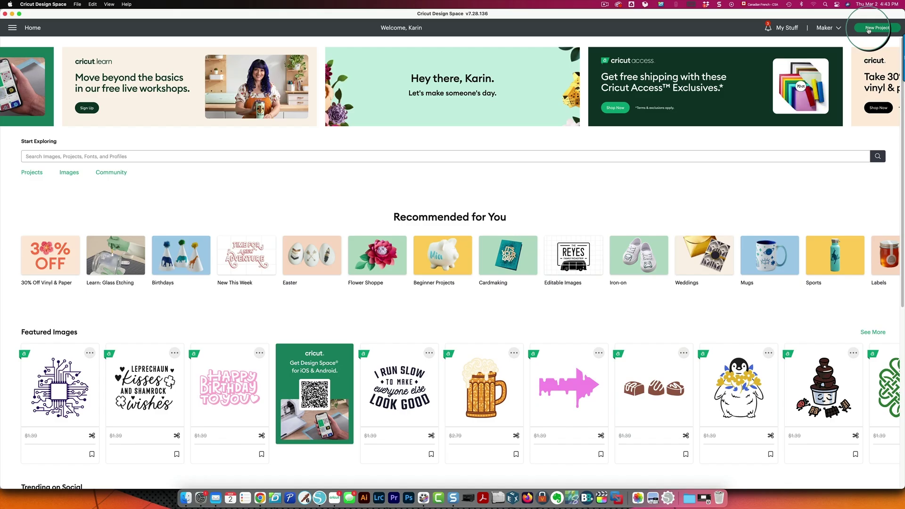
Step: Start a new Cricut project and begin uploading an image
click(878, 28)
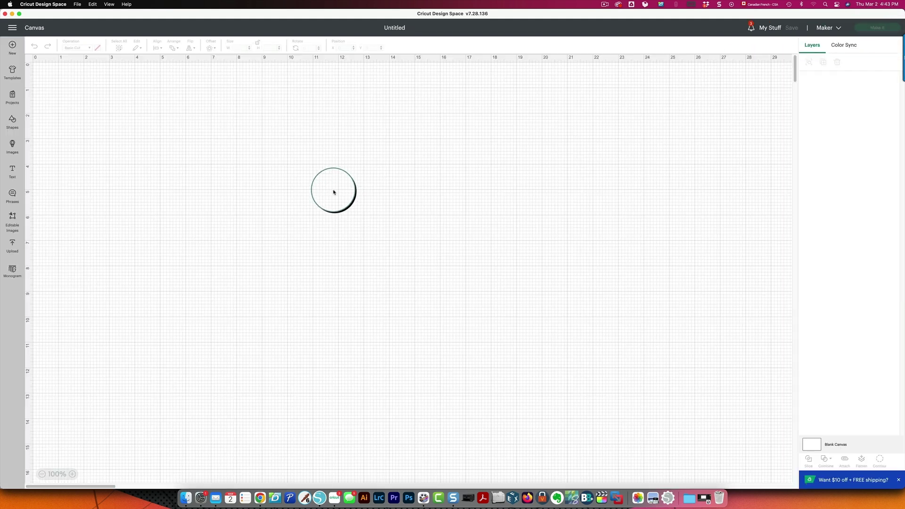
click(12, 246)
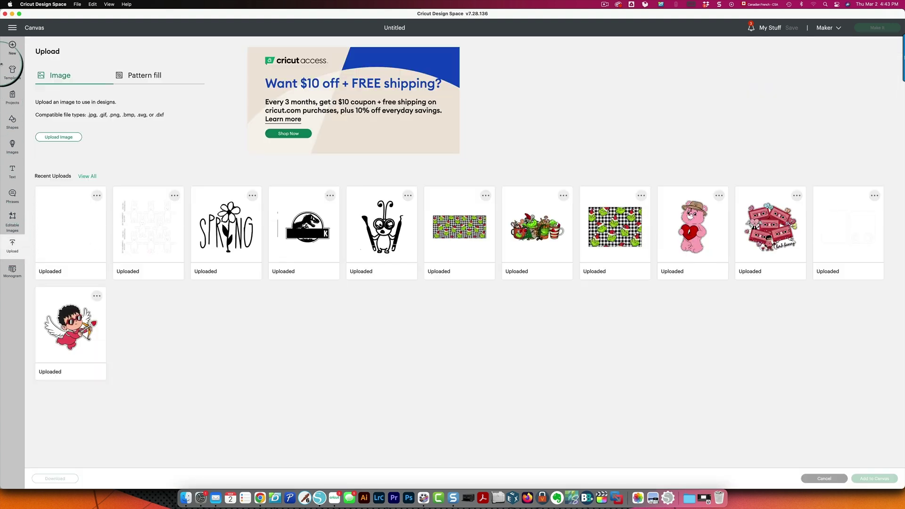
click(57, 138)
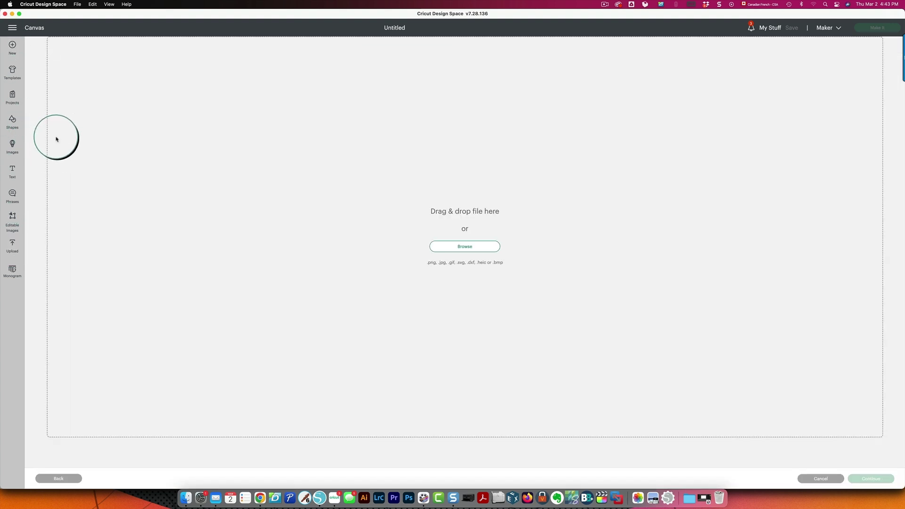
click(463, 249)
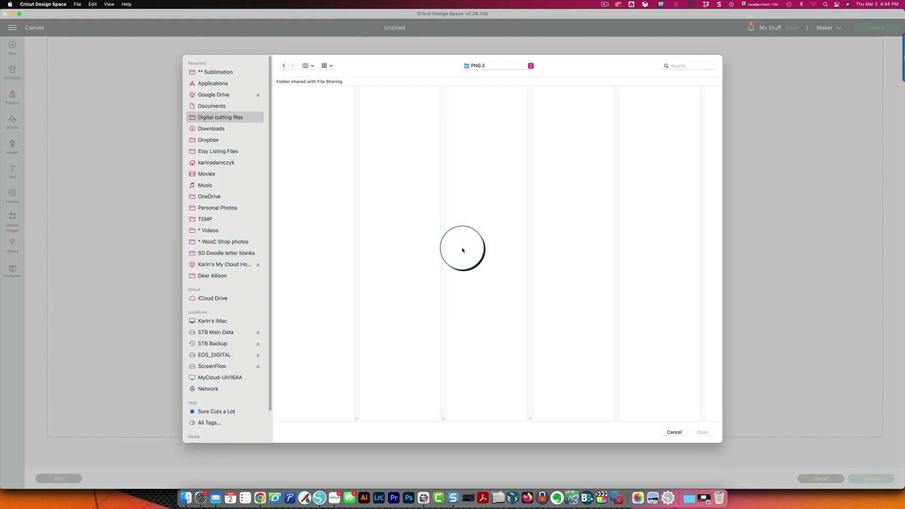
Step: Upload FollowTheBunnyColor.svg from Easter > EasterBundle2-10Designs > FollowTheBunny and add it to the canvas
click(211, 331)
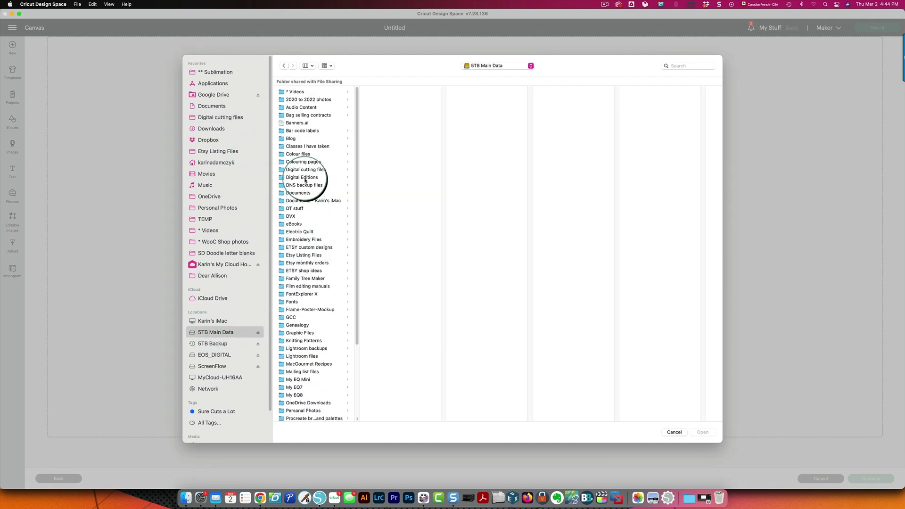
click(300, 171)
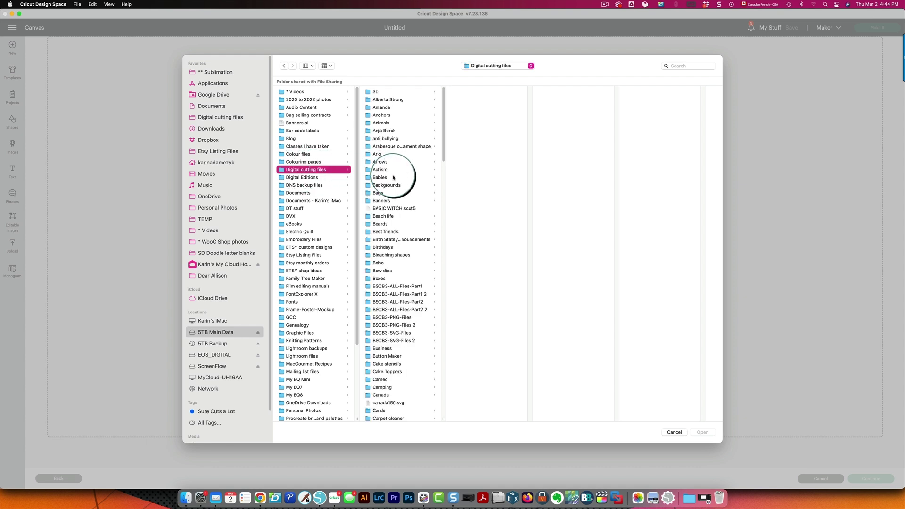
scroll(393, 177, down, 15)
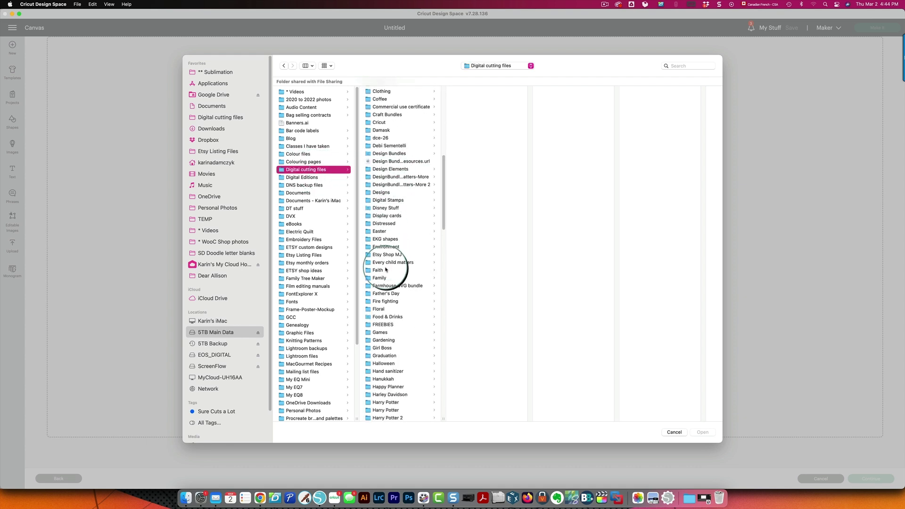
click(377, 231)
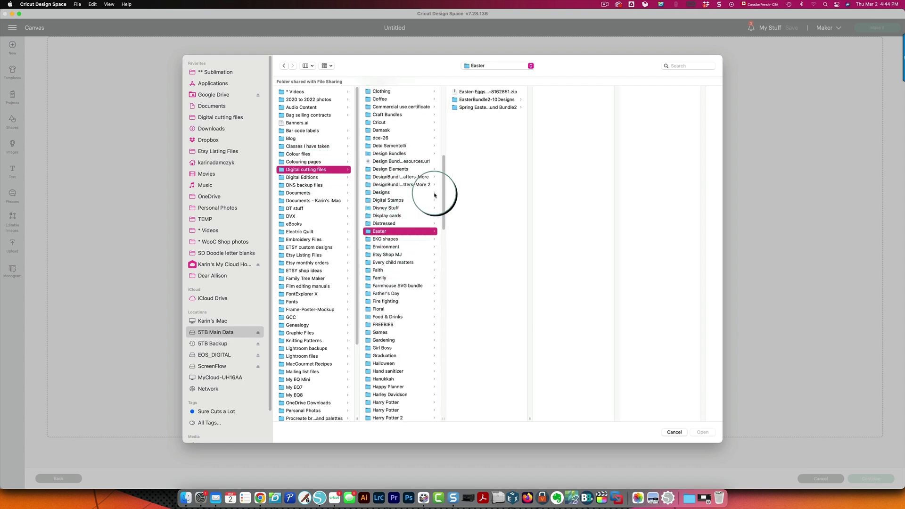
click(471, 100)
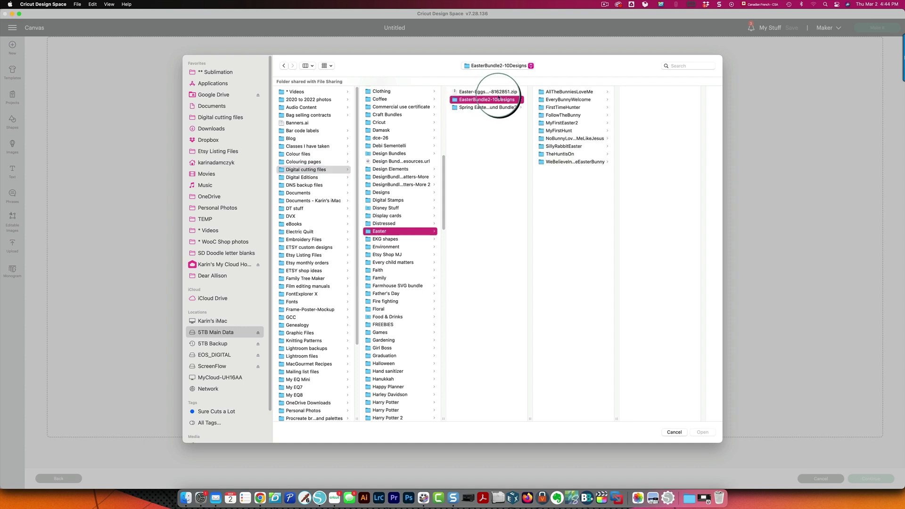
click(564, 115)
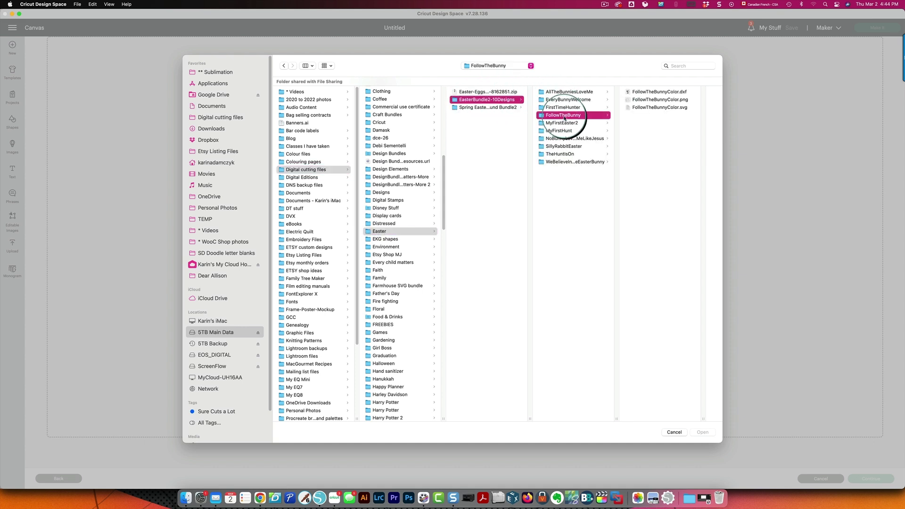
click(639, 108)
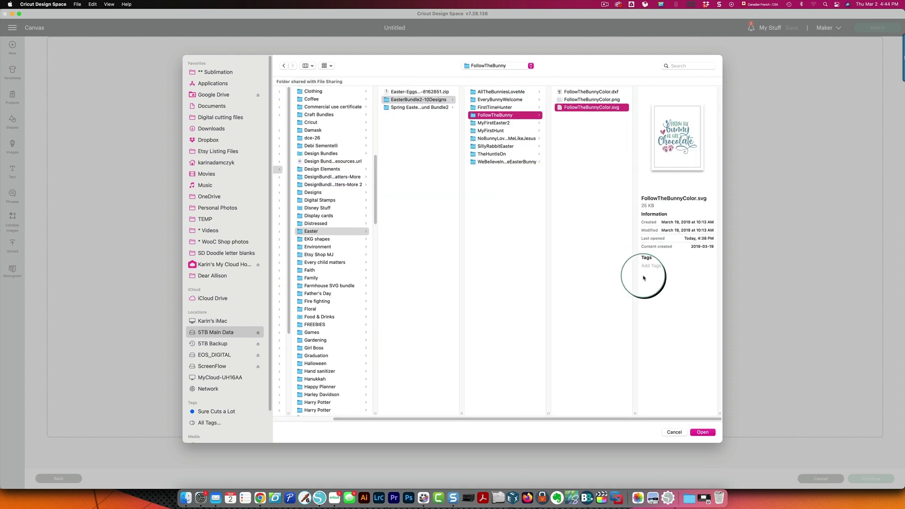
click(702, 431)
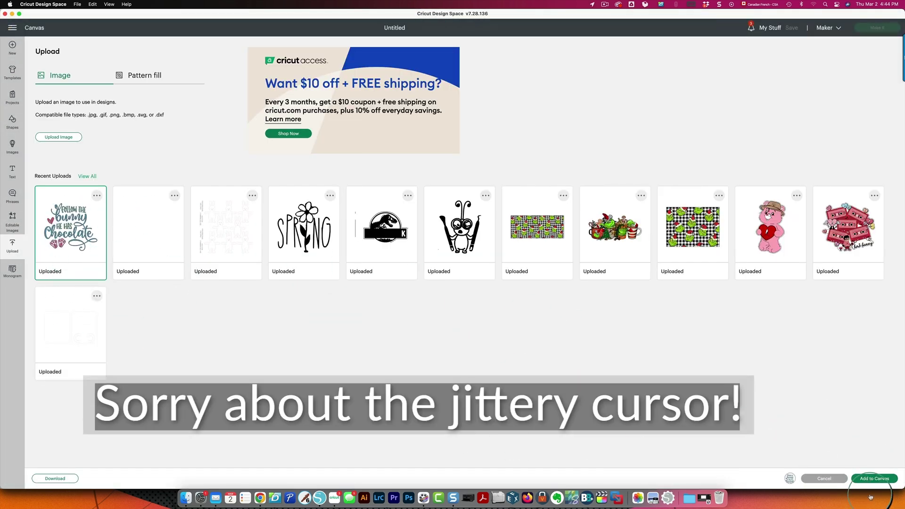
click(870, 479)
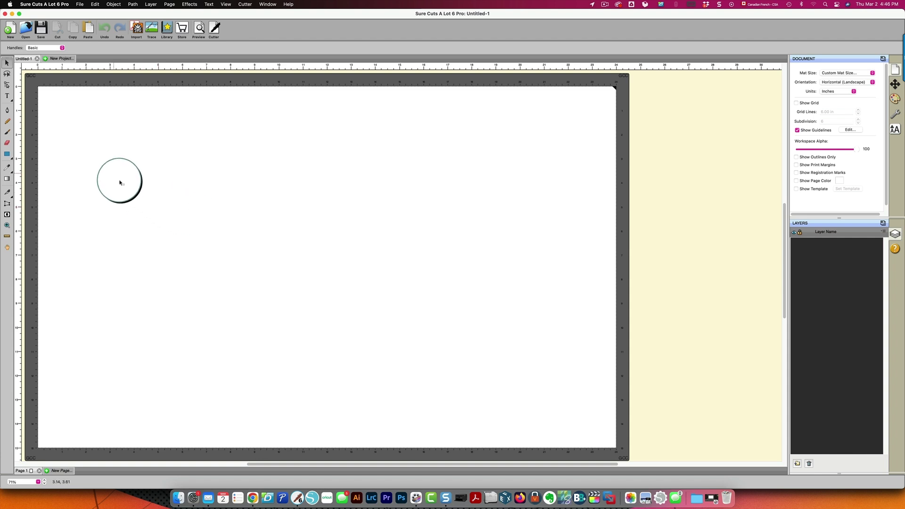
click(80, 4)
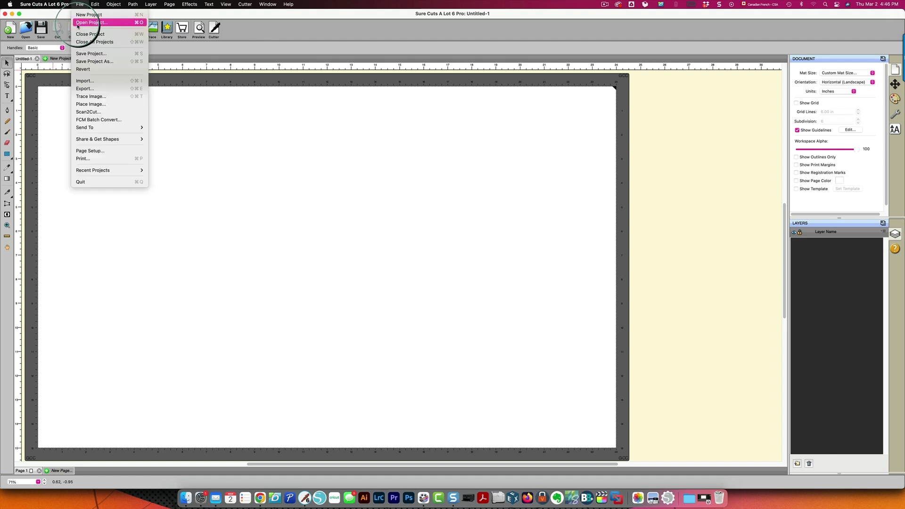
click(79, 22)
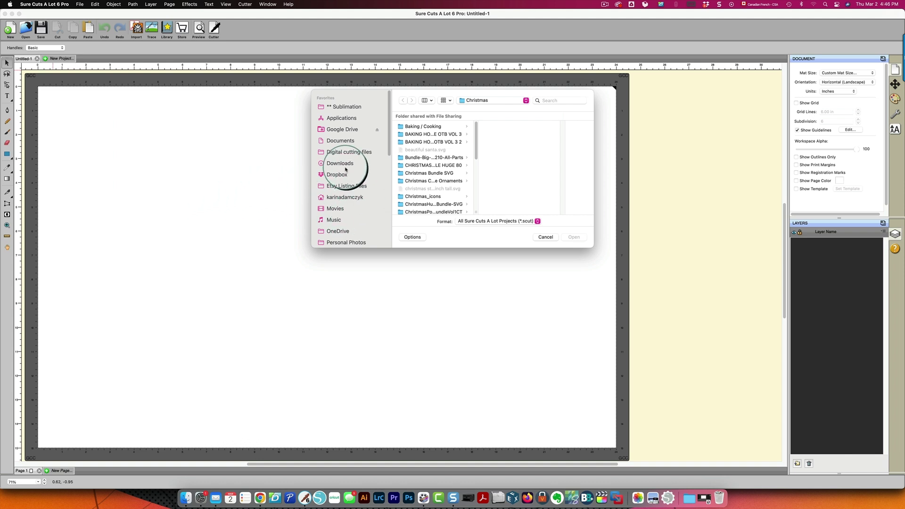
click(339, 142)
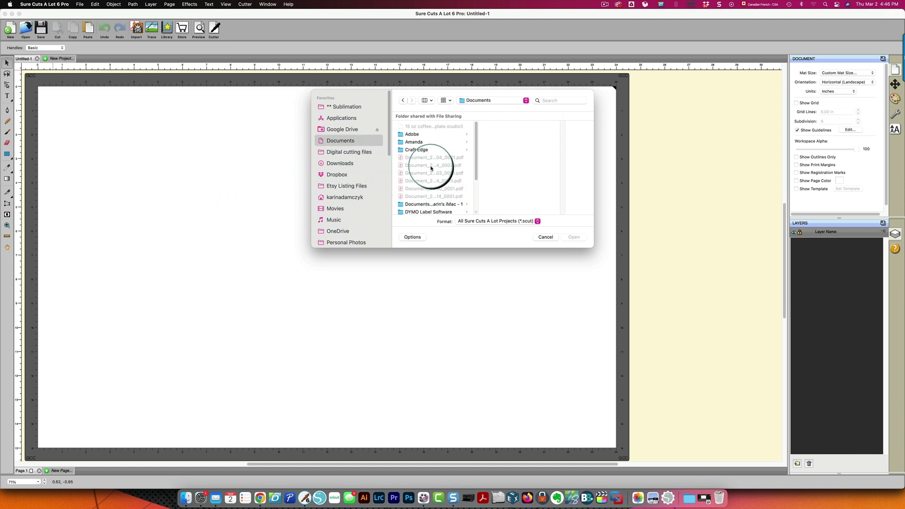
click(422, 150)
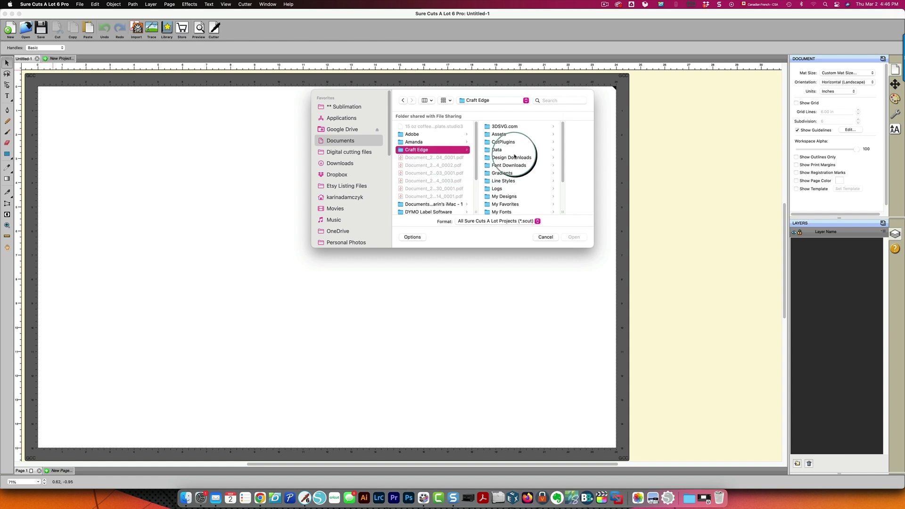
scroll(512, 160, down, 5)
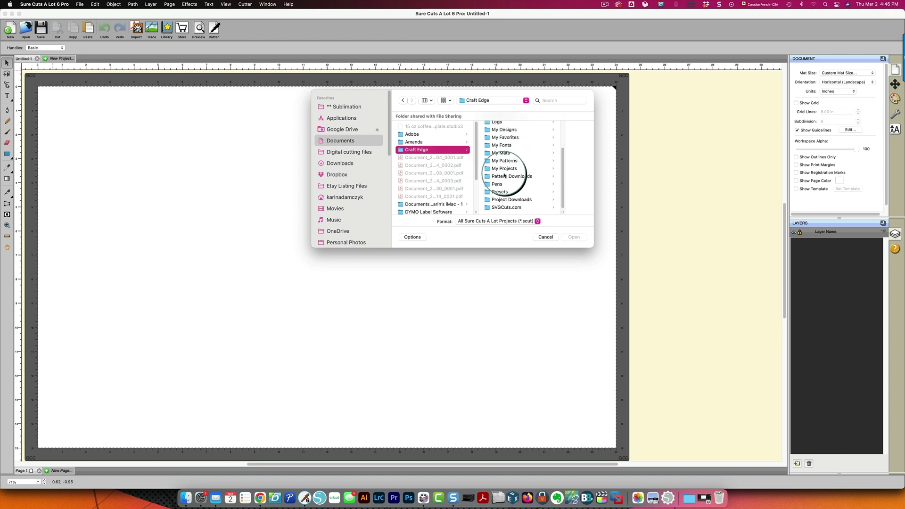
click(503, 169)
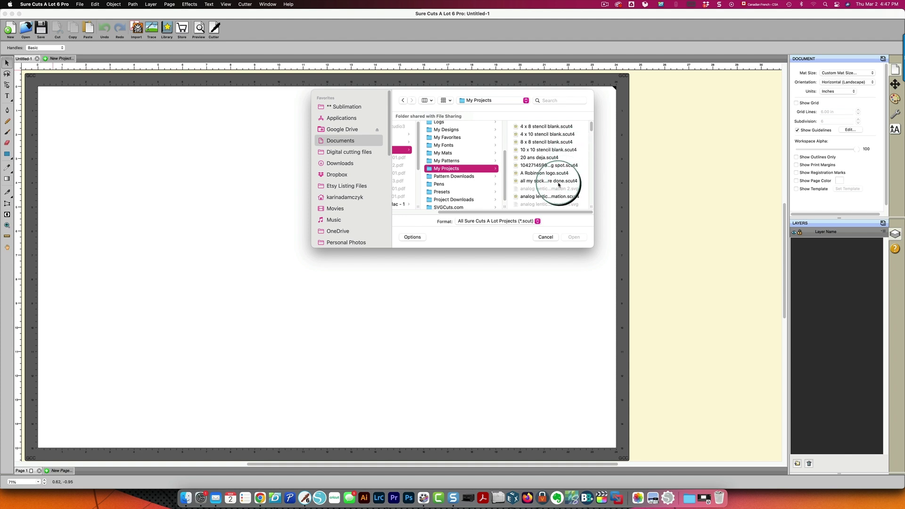
scroll(558, 183, down, 5)
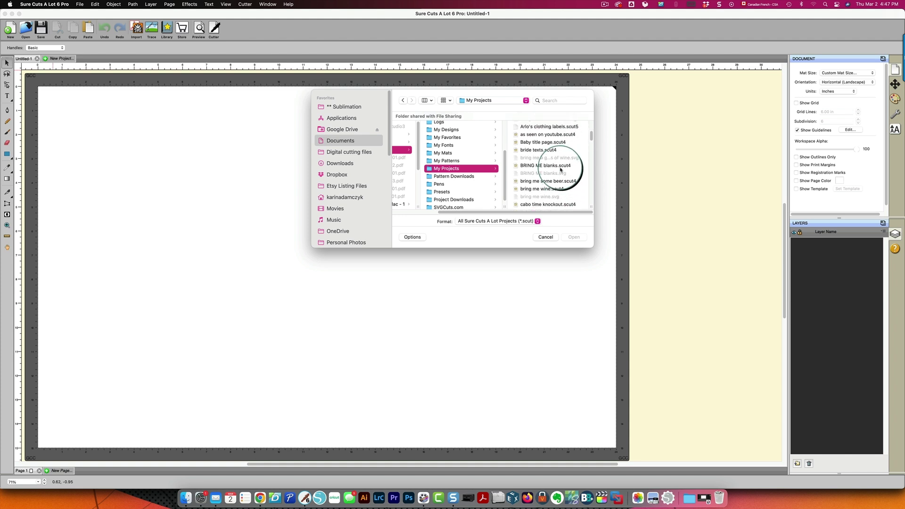
scroll(560, 170, down, 15)
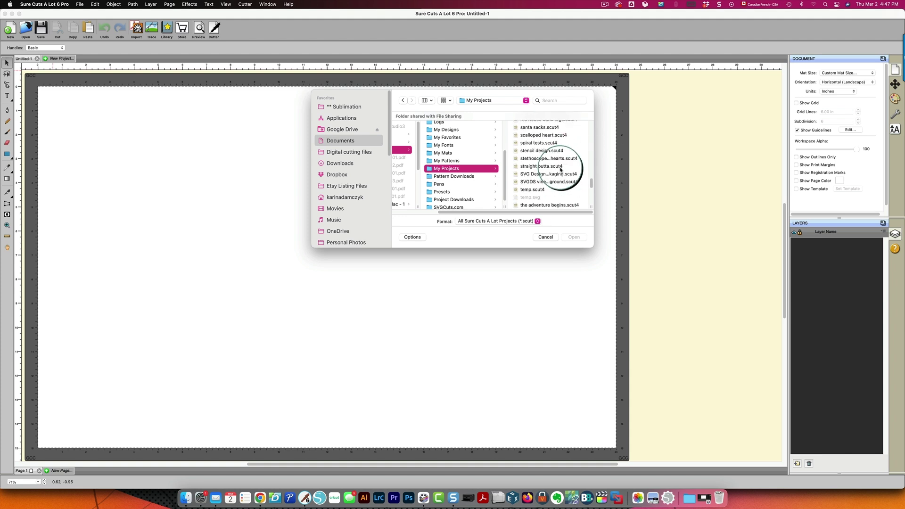
scroll(560, 170, down, 5)
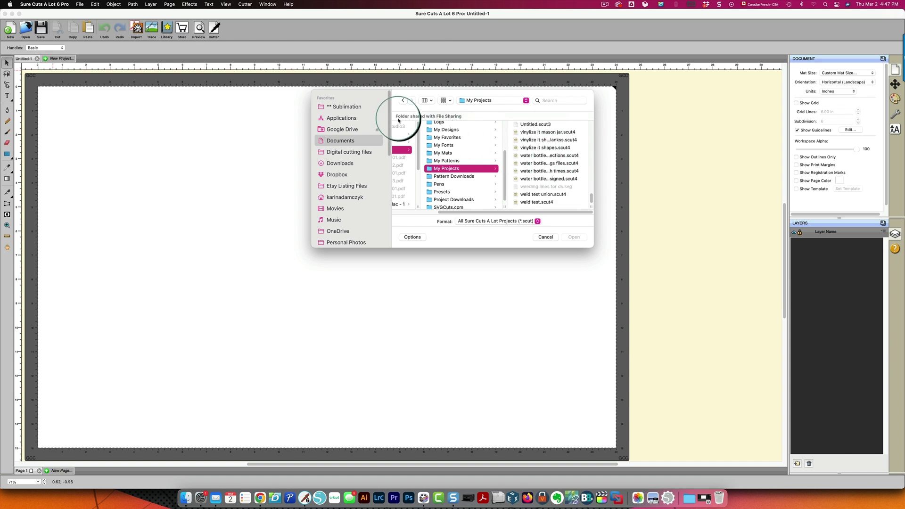
click(553, 238)
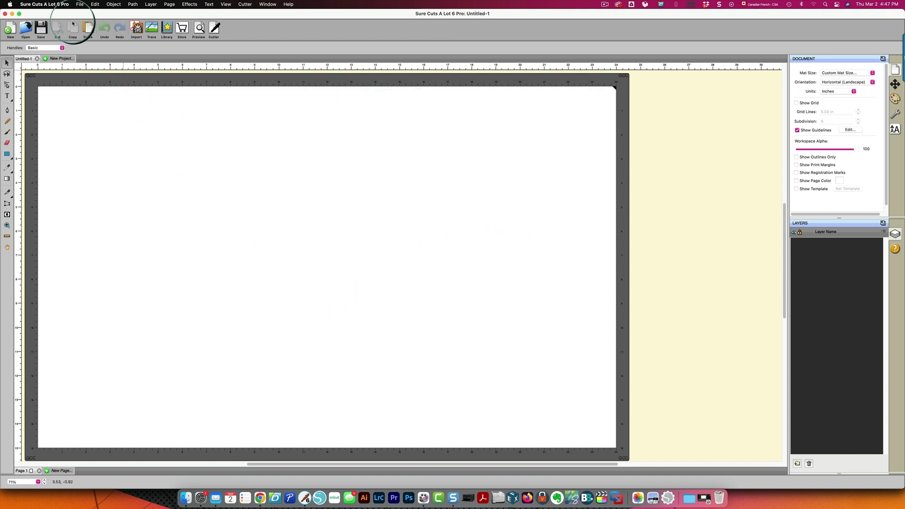
Step: Start File > Import… and browse to the 5TB Main Data drive
click(80, 5)
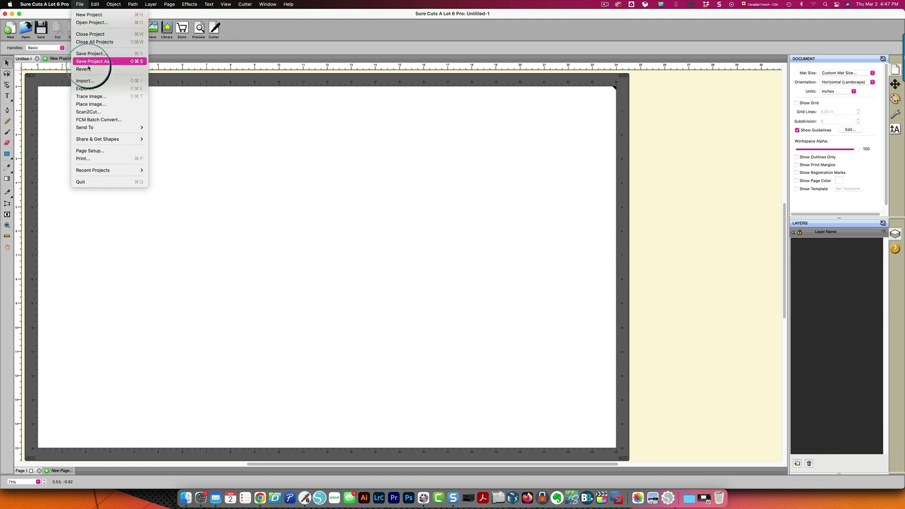
click(87, 81)
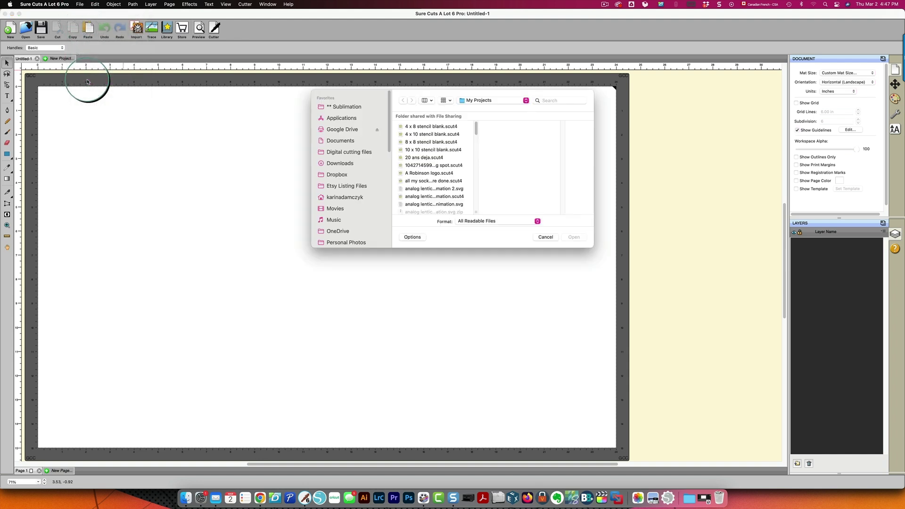
click(494, 222)
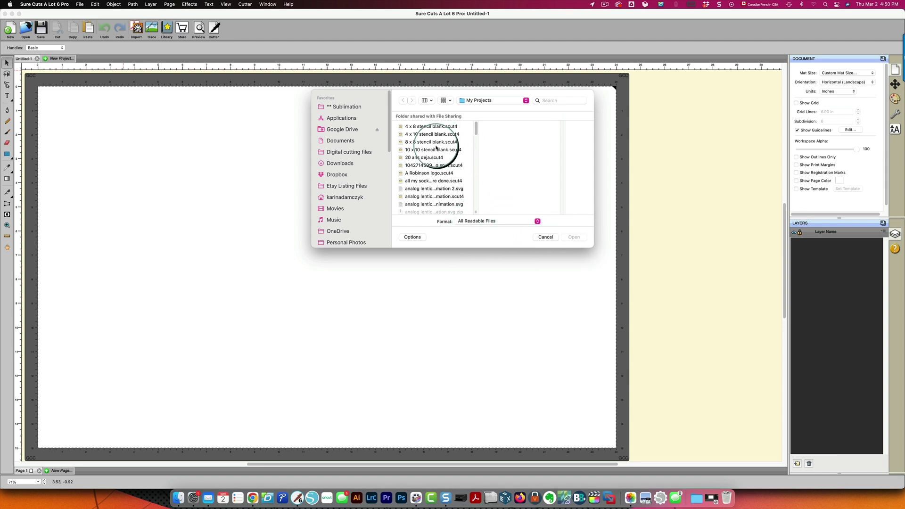
scroll(333, 217, down, 6)
click(335, 234)
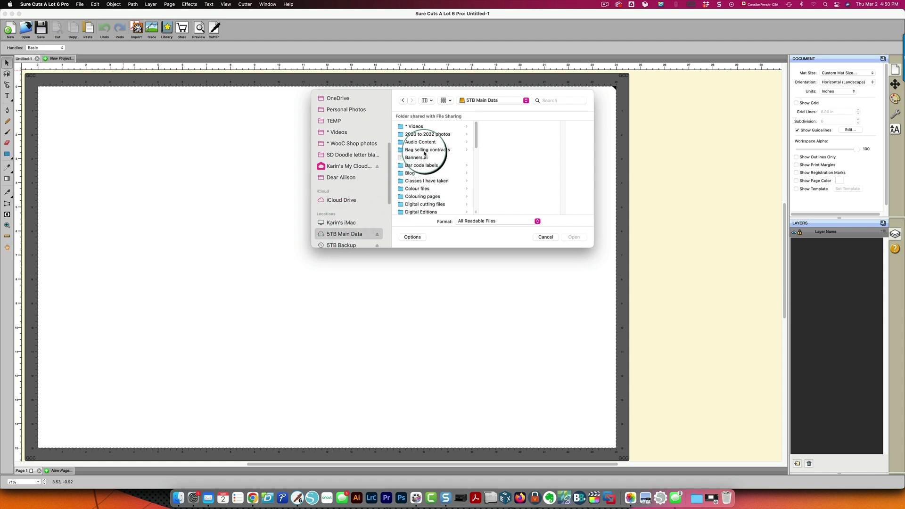
scroll(424, 154, down, 1)
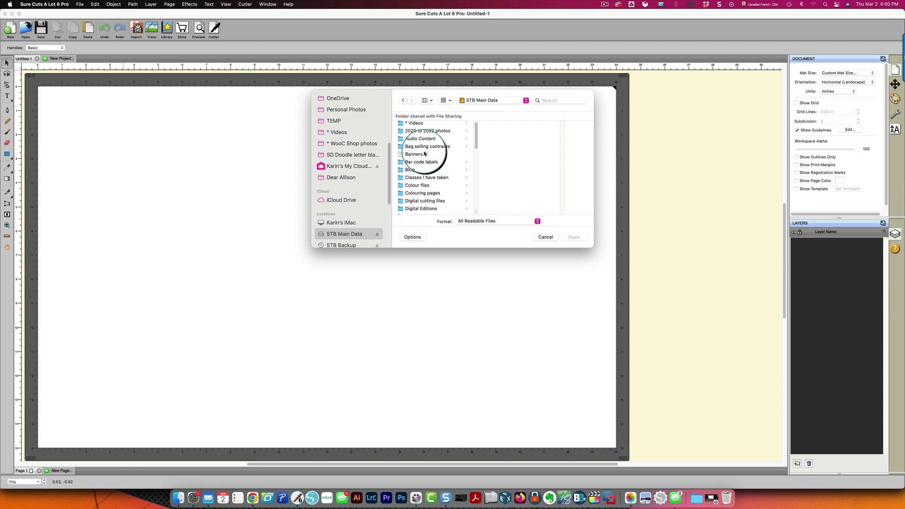
scroll(425, 153, down, 1)
Step: Import FollowTheBunnyColor.svg from Digital cutting files > Easter > EasterBundle2-10Designs > FollowTheBunny
click(417, 195)
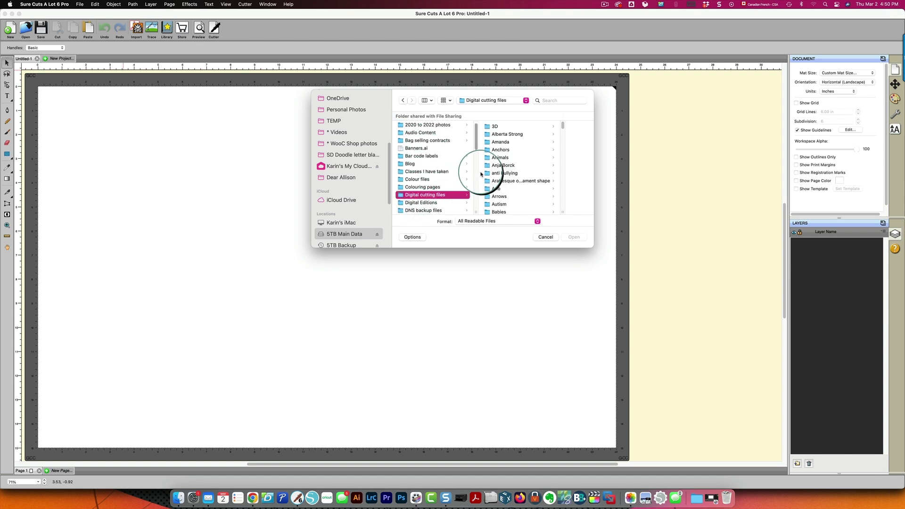
scroll(504, 170, down, 10)
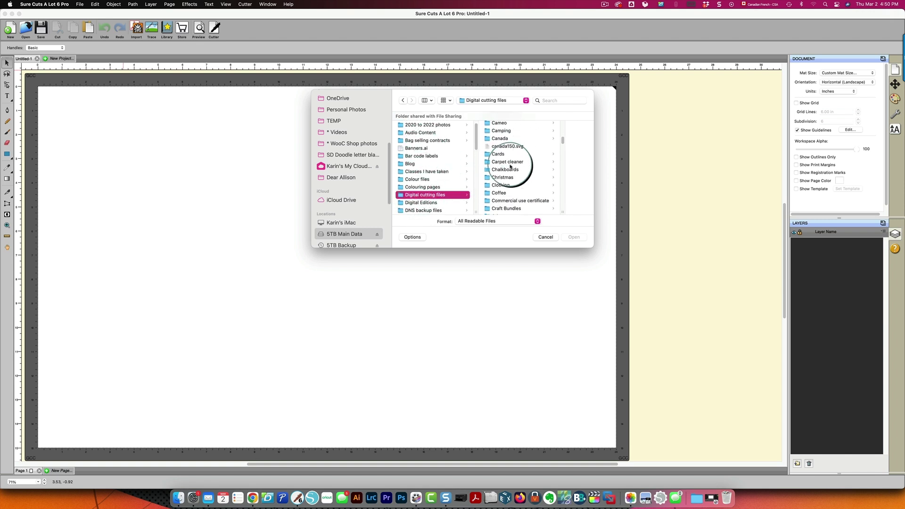
scroll(510, 166, down, 8)
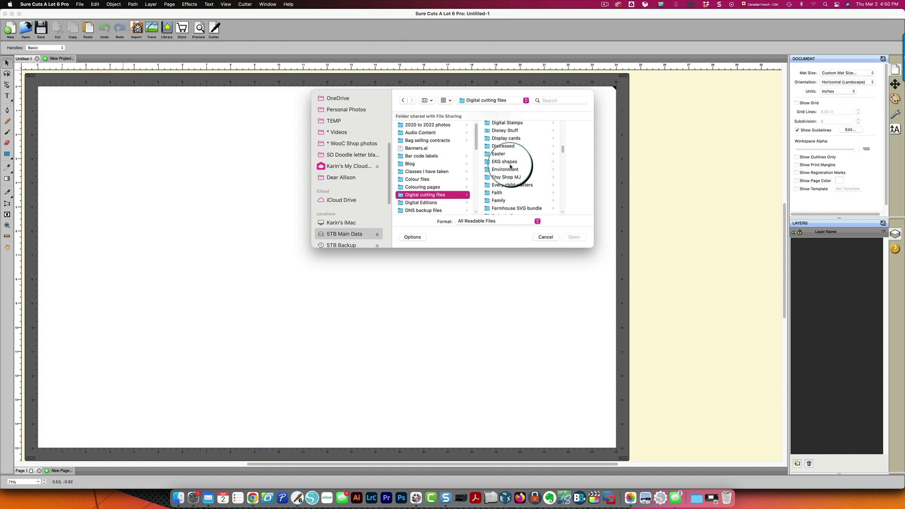
click(499, 154)
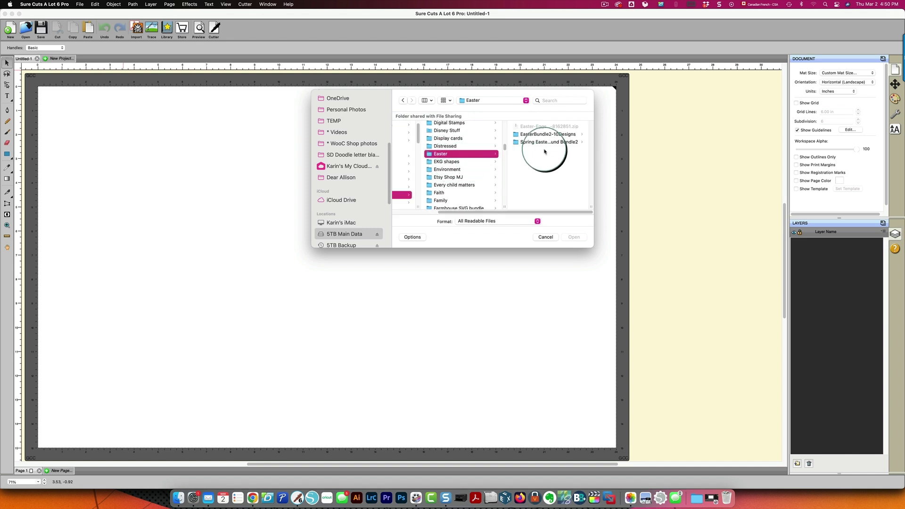
click(541, 134)
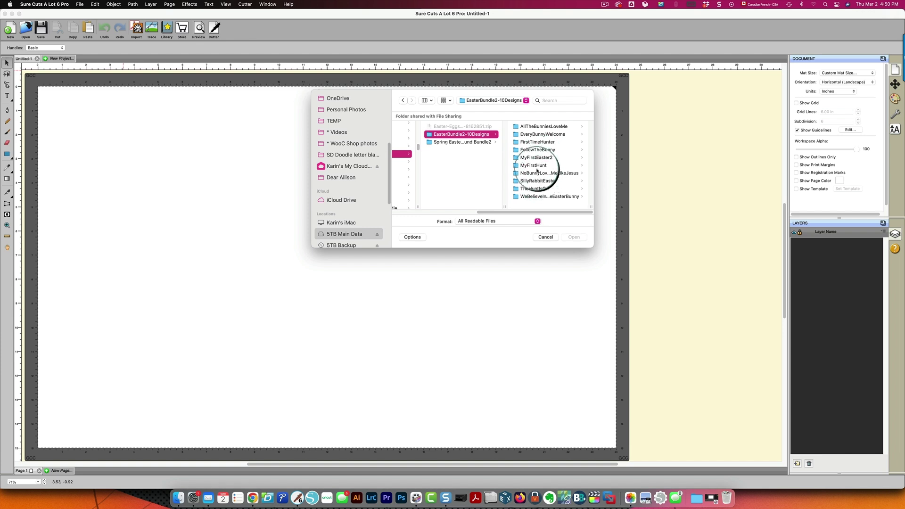
click(537, 150)
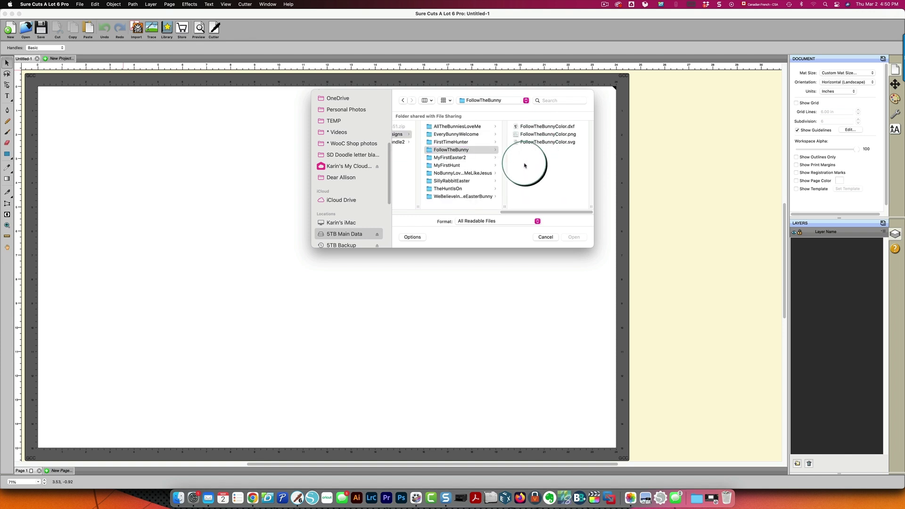
click(544, 142)
click(574, 237)
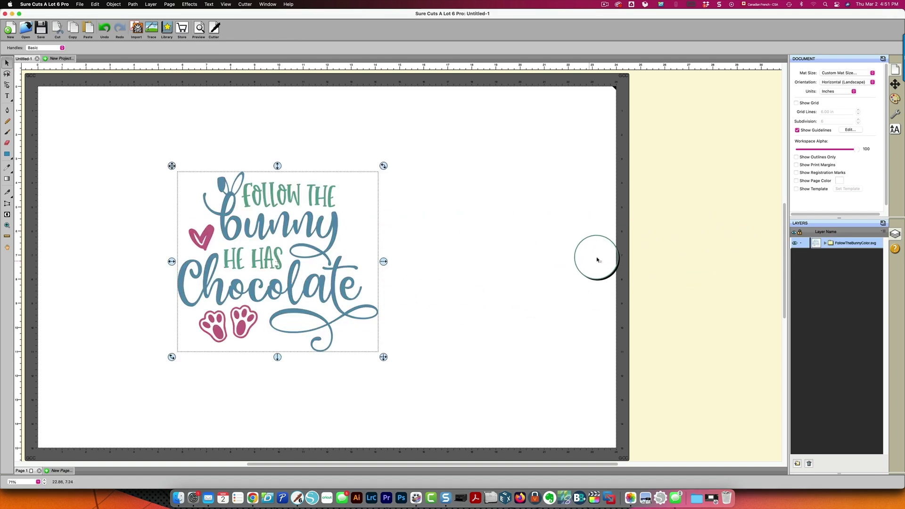
Step: Deselect the imported bunny design by clicking an empty area of the mat
click(472, 364)
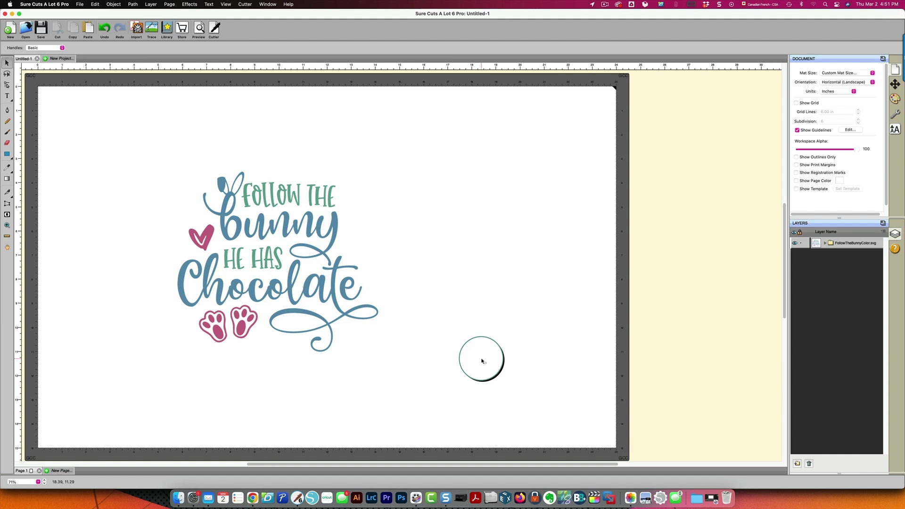